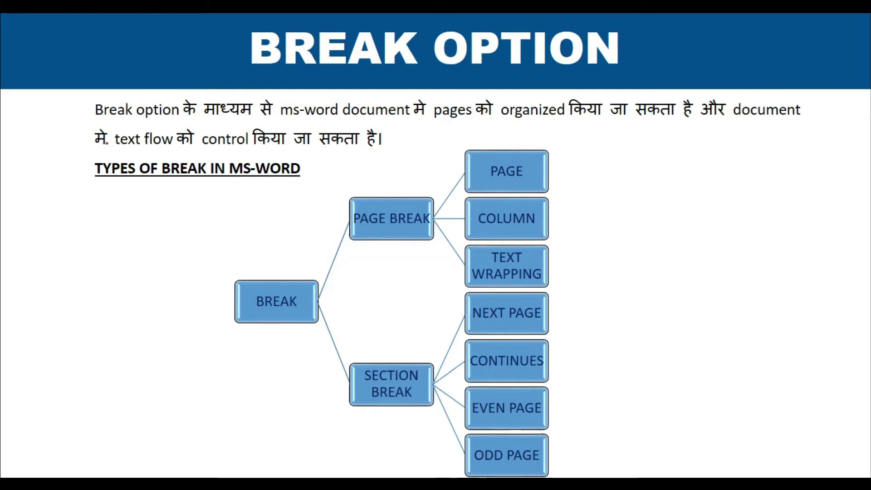
- Underline in red the phrases about the break option, the document, and text flow and control
left_click_drag(95, 121, 698, 118)
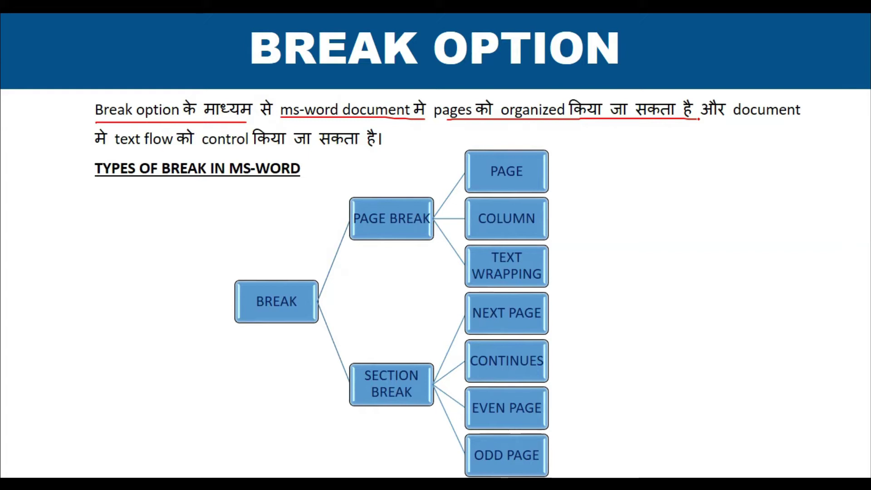
left_click_drag(707, 117, 806, 116)
left_click_drag(110, 151, 345, 151)
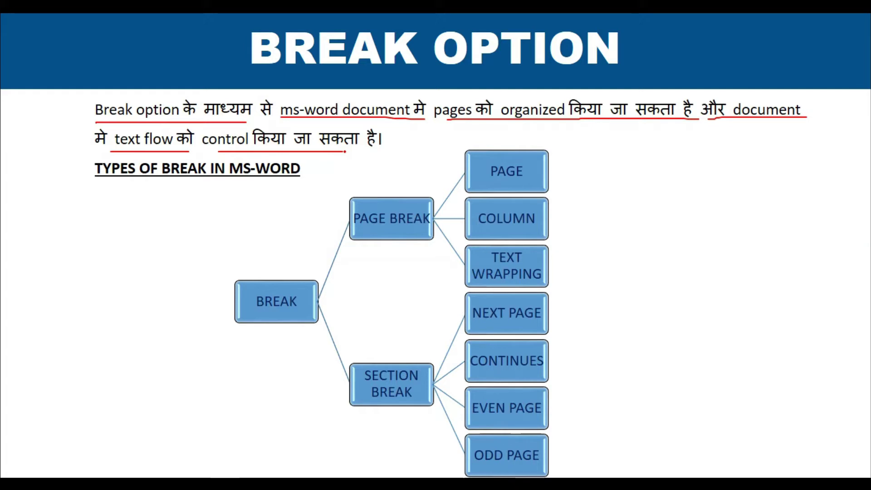
- Underline the TYPES OF BREAK IN MS-WORD heading and circle the BREAK, PAGE BREAK and SECTION BREAK boxes
left_click_drag(99, 179, 314, 180)
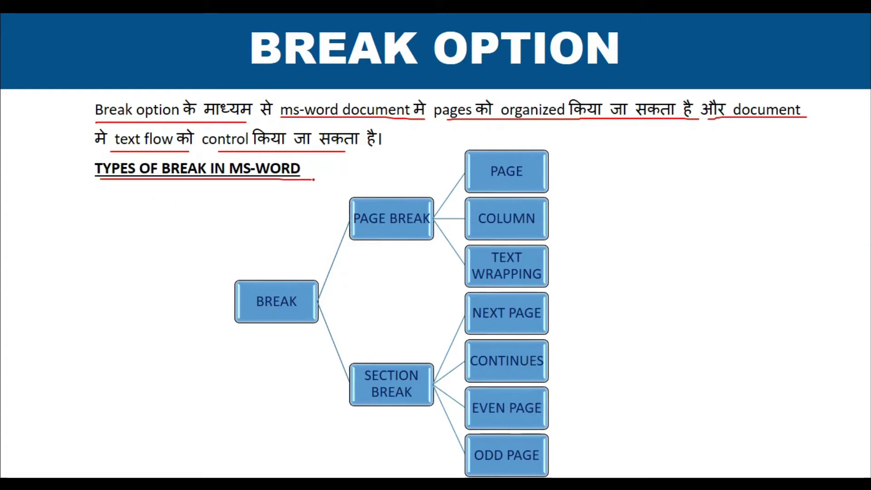
mouse_move(302, 276)
left_mouse_down()
mouse_move(254, 274)
mouse_move(283, 294)
left_mouse_up()
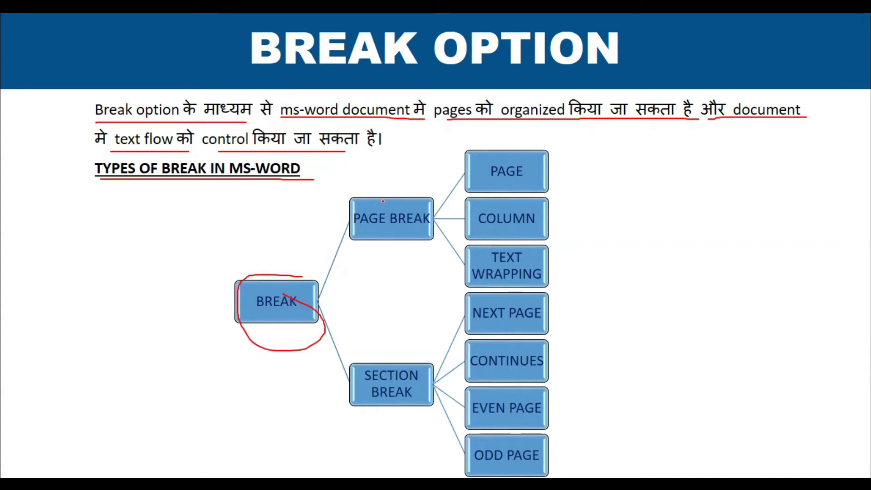
left_click_drag(391, 188, 370, 186)
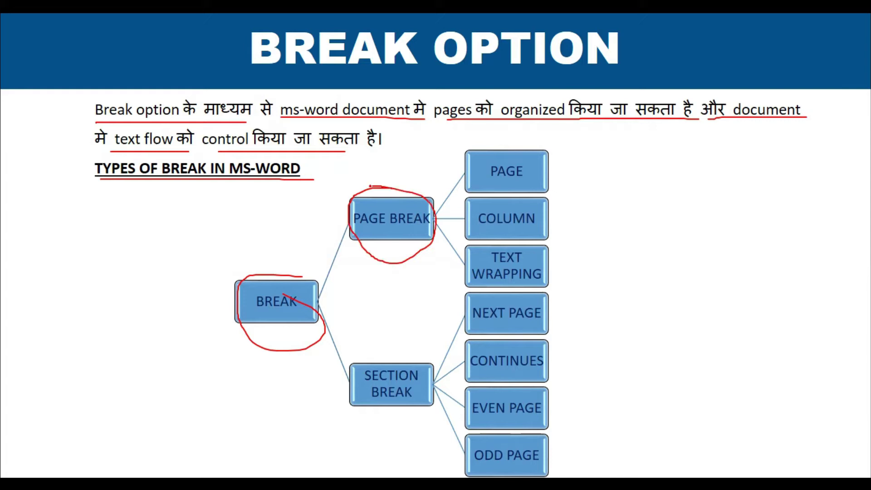
left_click_drag(356, 355, 371, 355)
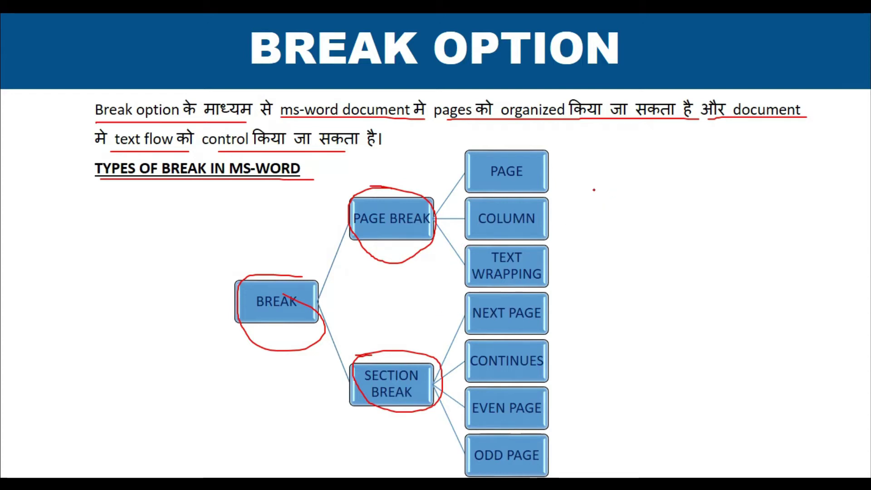
- Tick the Page, Column and Text Wrapping page-break types in red
left_click_drag(553, 153, 602, 155)
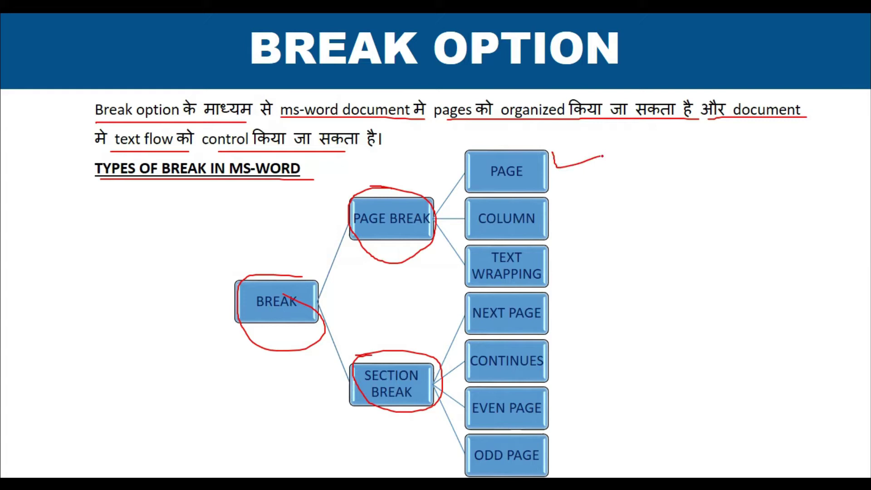
mouse_move(560, 206)
left_mouse_down()
mouse_move(562, 220)
mouse_move(625, 207)
left_mouse_up()
mouse_move(559, 248)
left_mouse_down()
mouse_move(562, 261)
mouse_move(630, 247)
left_mouse_up()
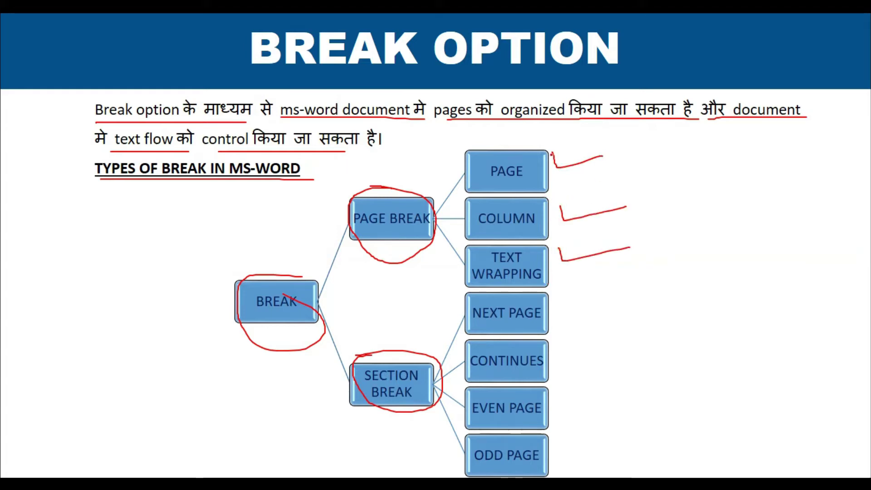
left_click_drag(551, 153, 600, 160)
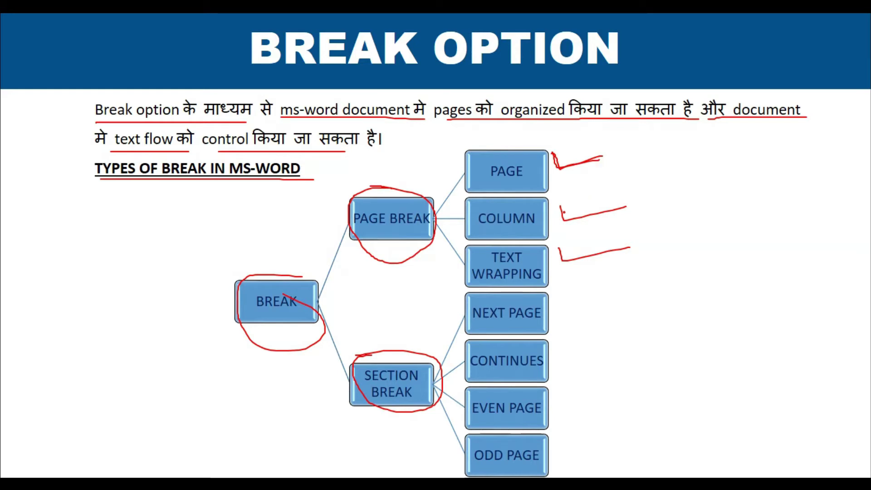
left_click_drag(560, 206, 629, 207)
left_click_drag(559, 248, 643, 246)
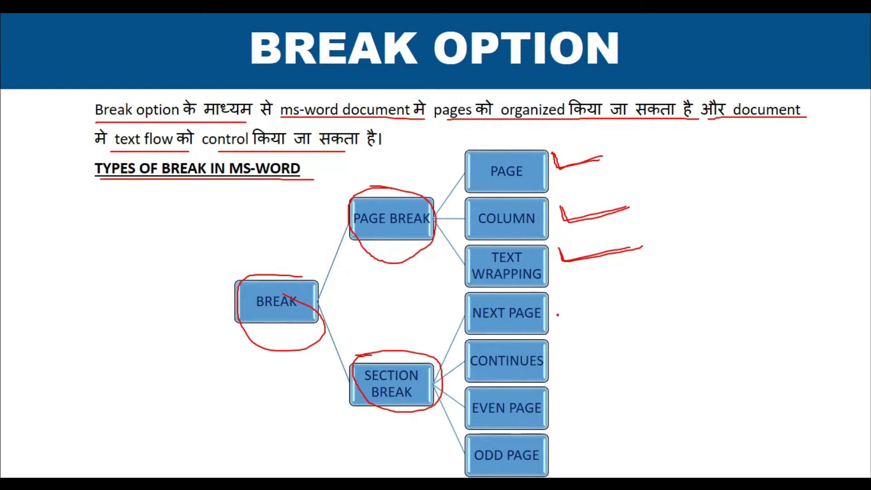
- Tick the Next Page, Continuous, Even Page and Odd Page section-break types
left_click_drag(550, 308, 611, 301)
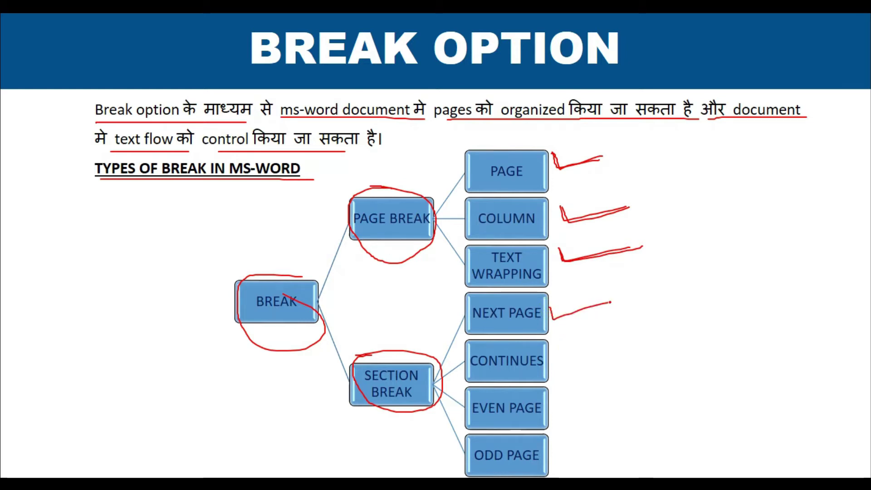
left_click_drag(550, 354, 632, 340)
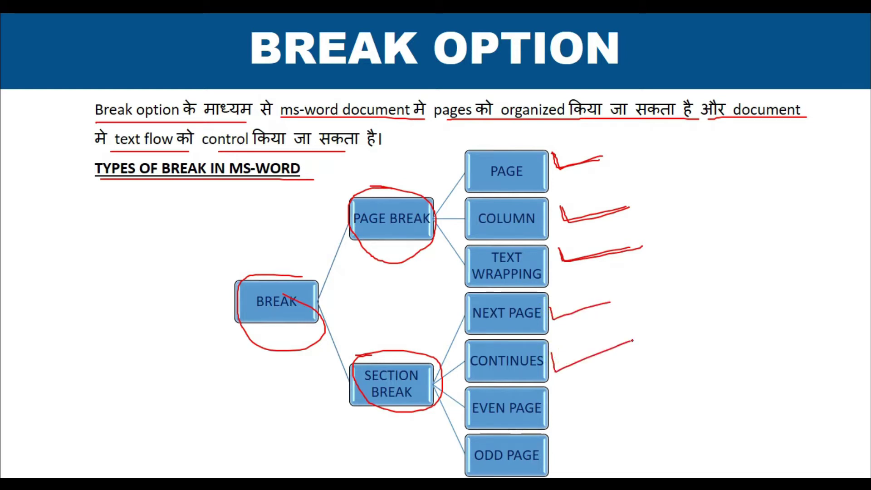
left_click_drag(557, 406, 662, 385)
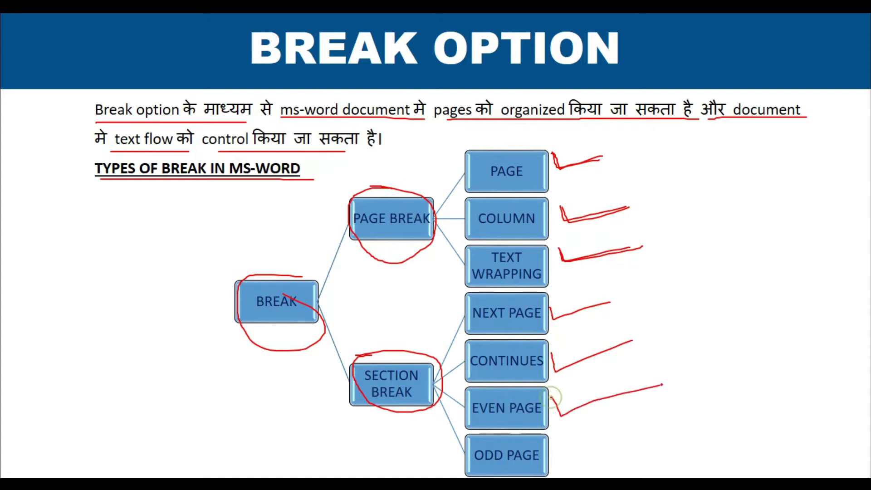
left_click_drag(560, 446, 668, 423)
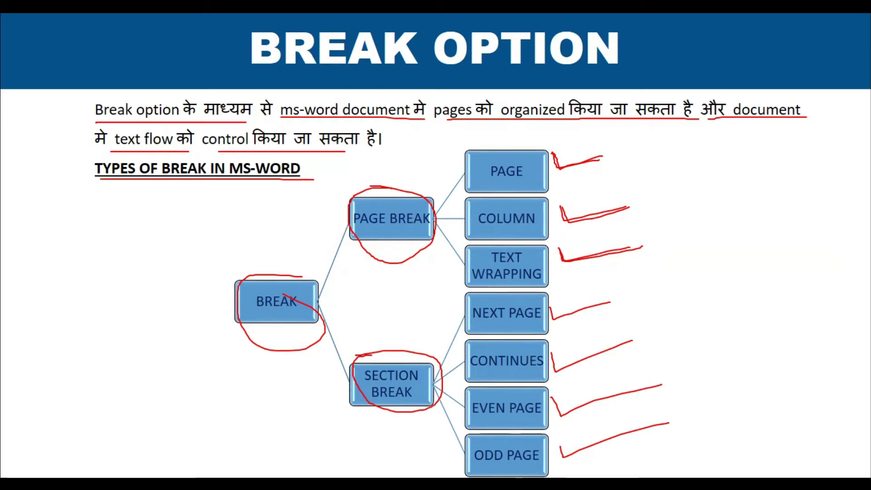
- Erase all the red ink from the slide
left_click(68, 469)
left_click(69, 443)
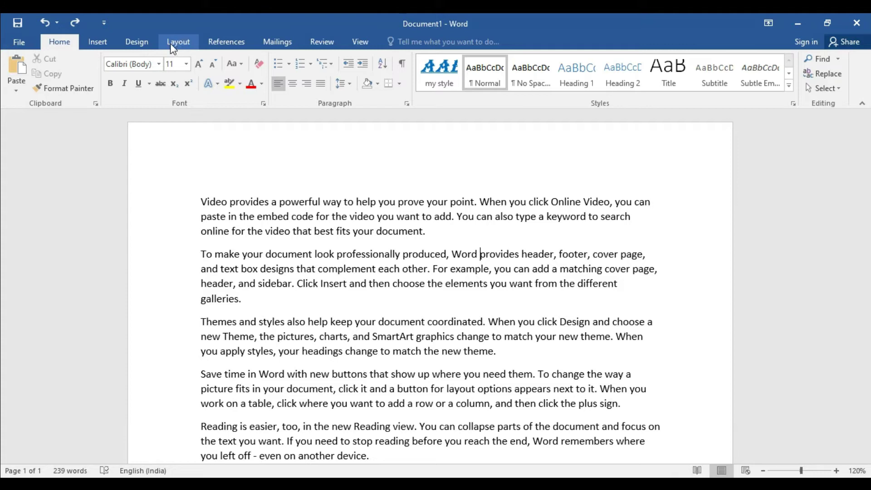
- Browse the Layout > Breaks list of page and section breaks without inserting any
left_click(177, 42)
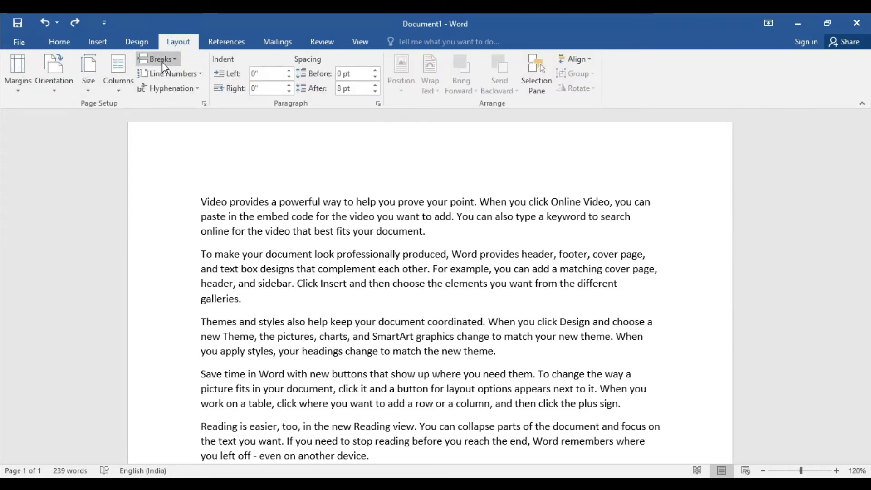
left_click(176, 59)
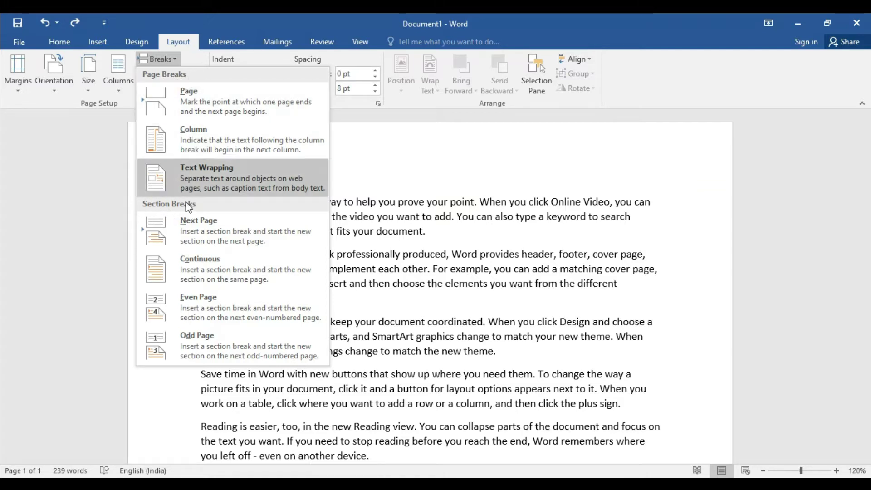
left_click(401, 213)
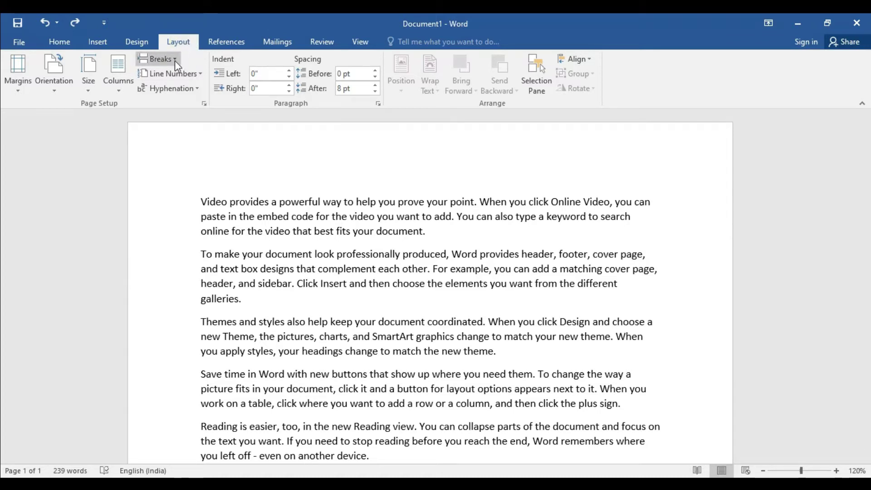
left_click(176, 61)
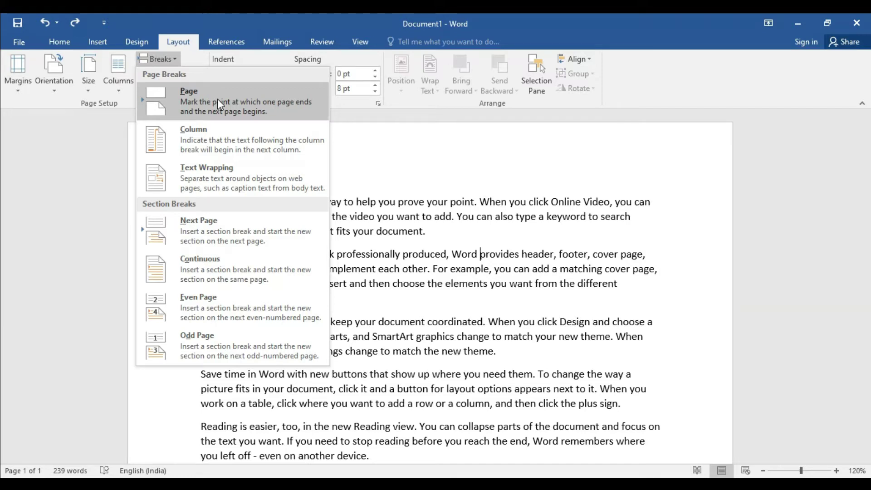
key("Escape")
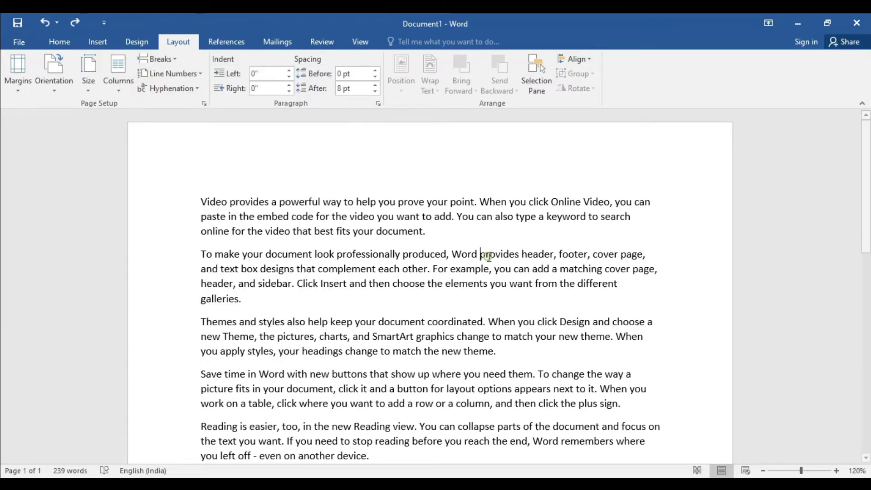
scroll(483, 254, "down", 1)
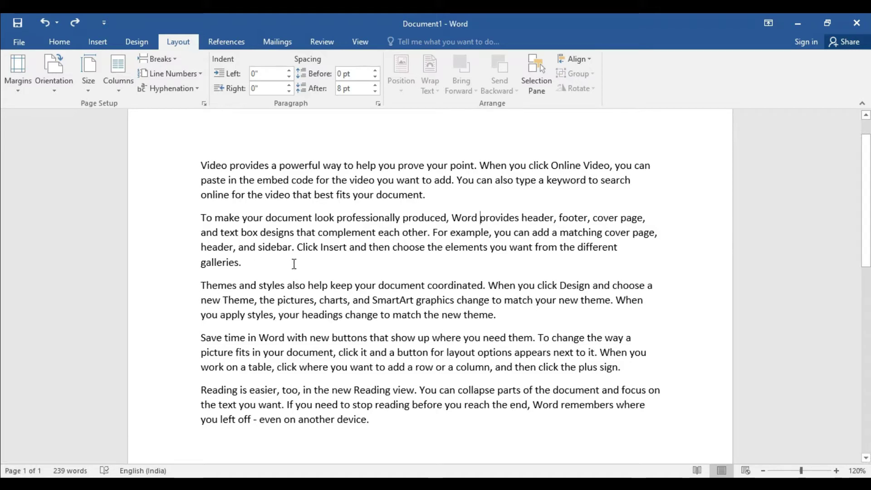
- Insert a page break before the 'Themes and styles' paragraph, then review both pages
left_click(203, 285)
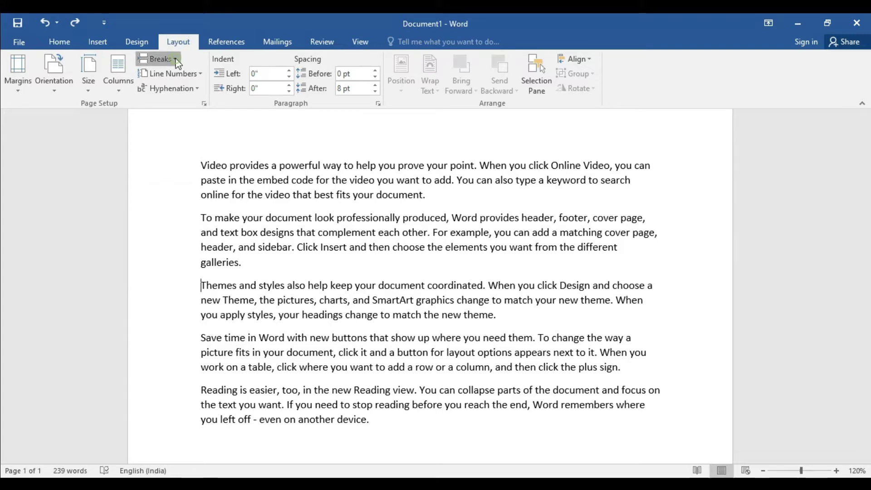
left_click(176, 60)
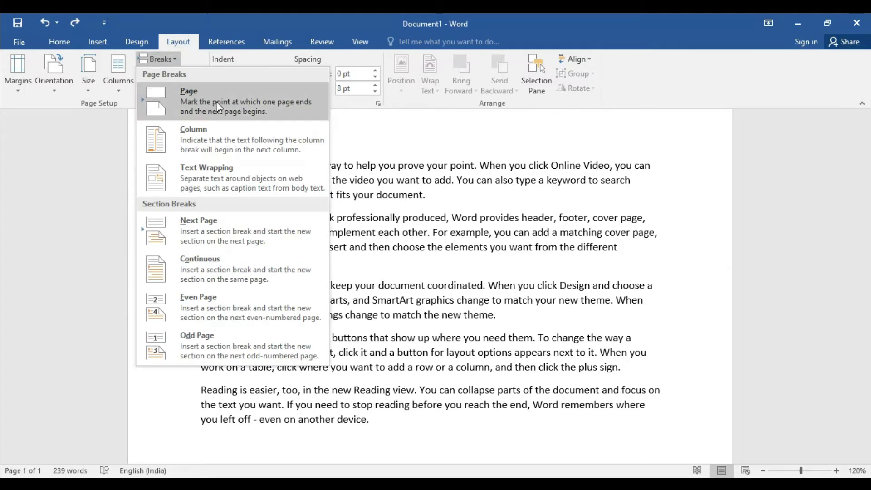
left_click(235, 104)
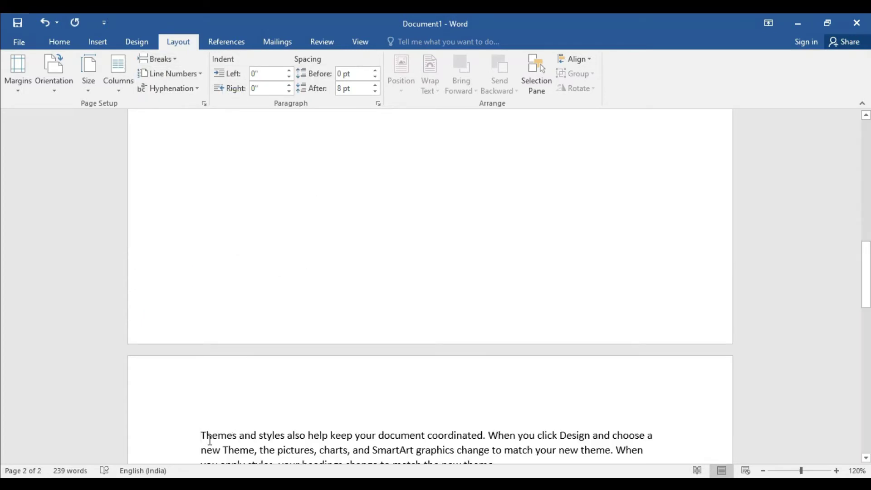
scroll(262, 429, "down", 1)
scroll(212, 336, "down", 1)
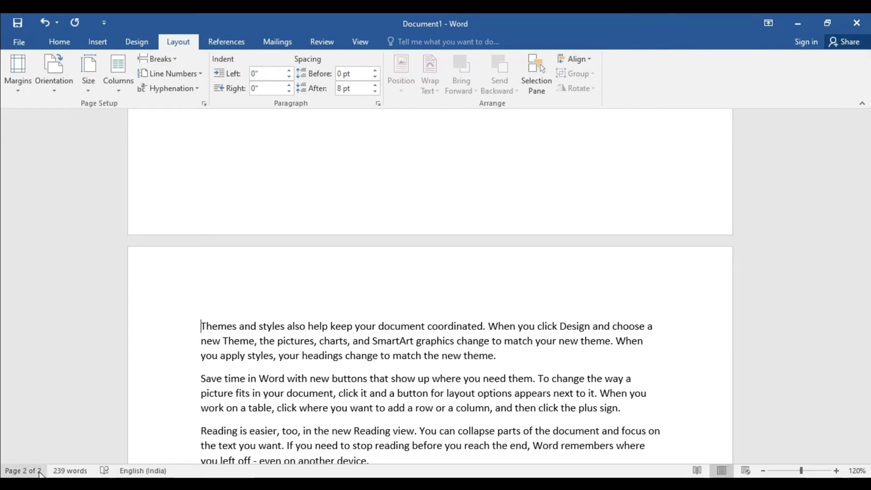
scroll(335, 227, "up", 3)
scroll(334, 227, "up", 3)
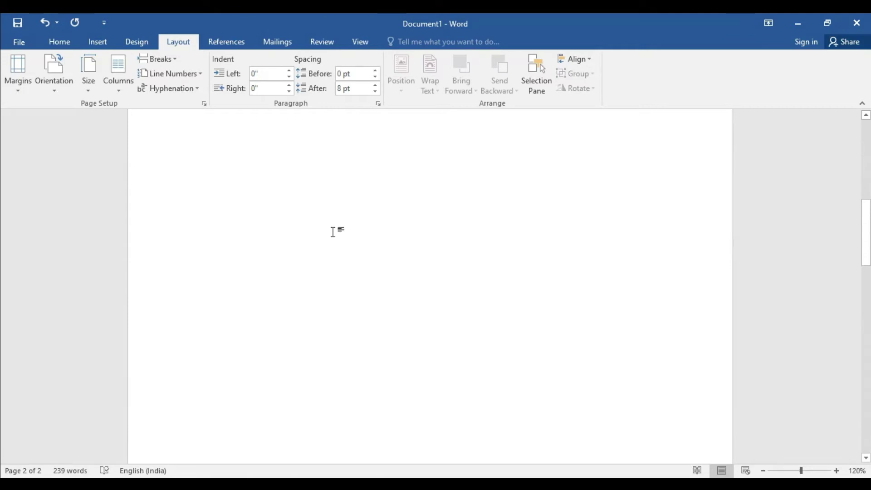
scroll(337, 265, "up", 3)
scroll(333, 294, "up", 2)
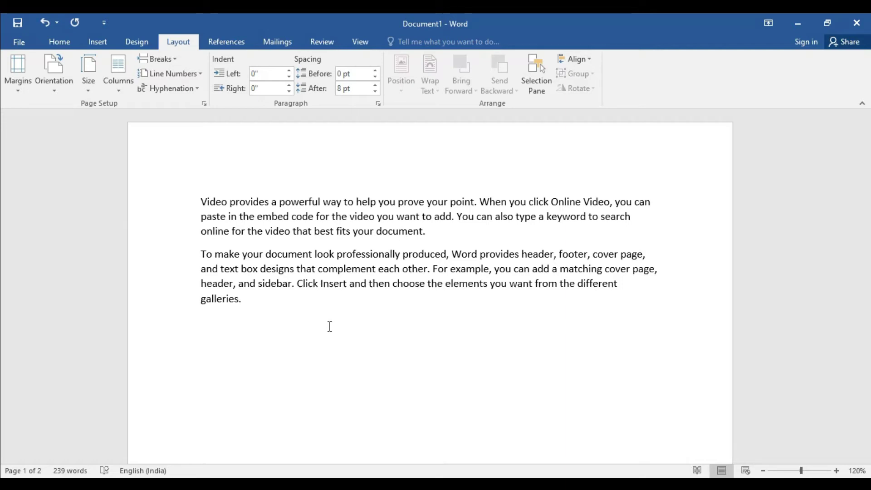
- Remove the Themes page break and start 'Save time in Word' on page 2 using Ctrl+Enter
key("ctrl+z")
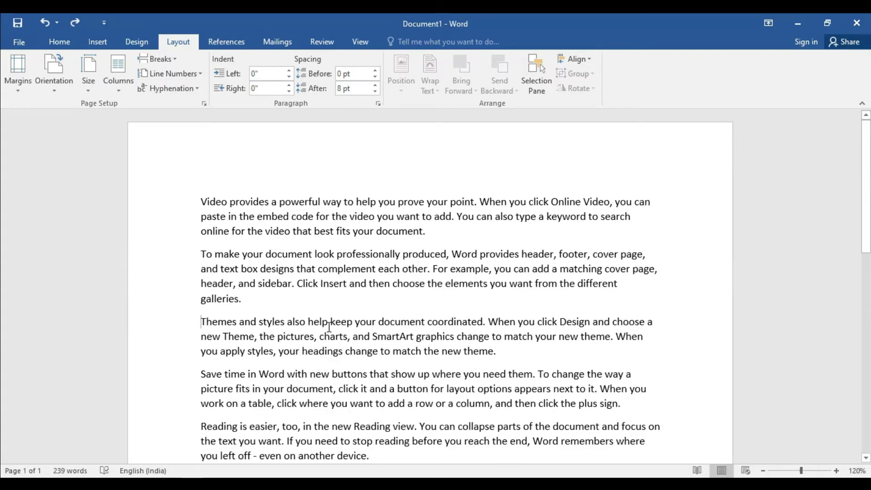
scroll(329, 326, "down", 1)
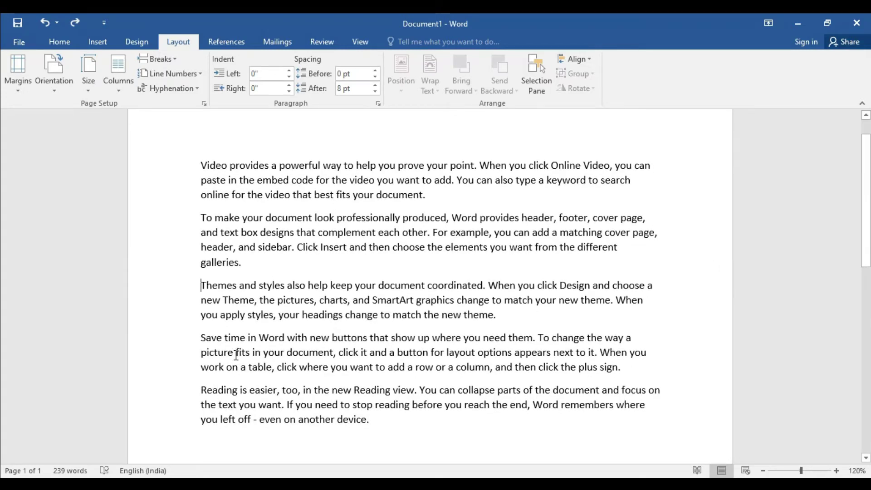
left_click(198, 337)
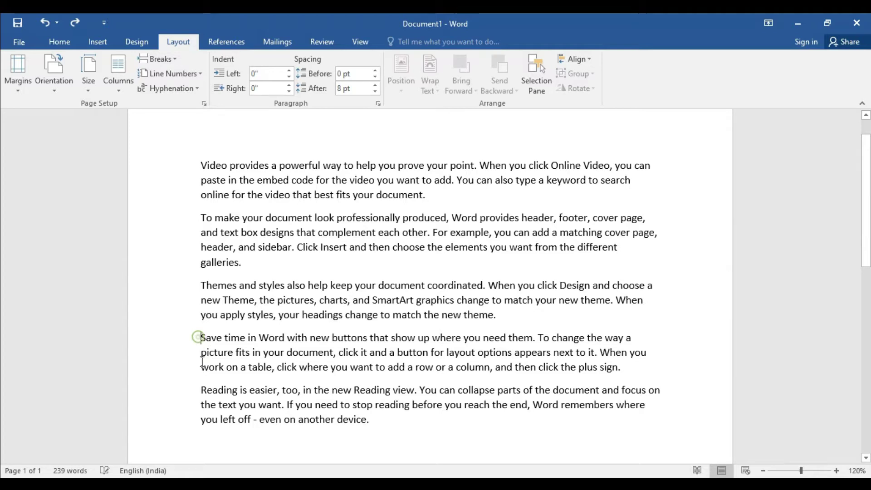
left_click(159, 58)
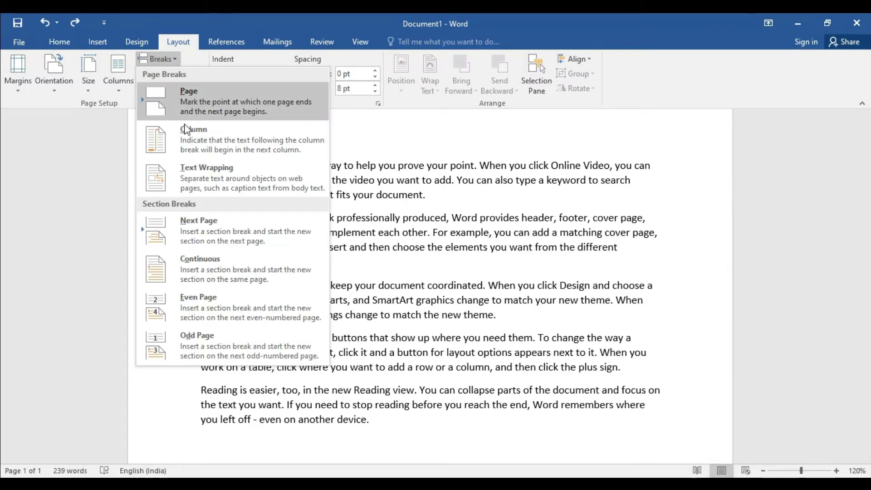
left_click(220, 97)
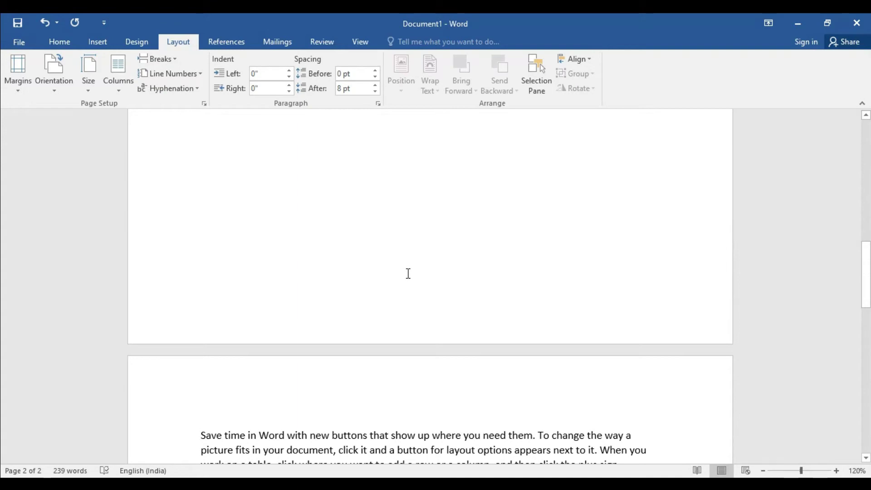
key("ctrl+z")
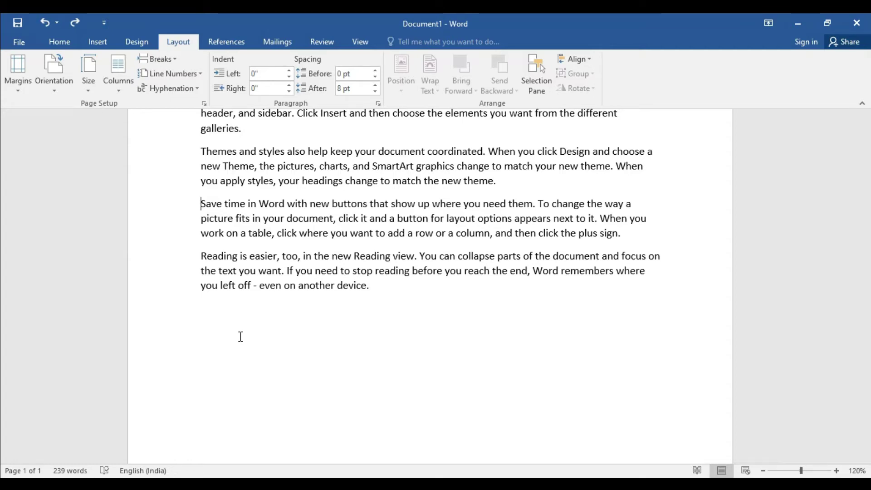
key("ctrl+Return")
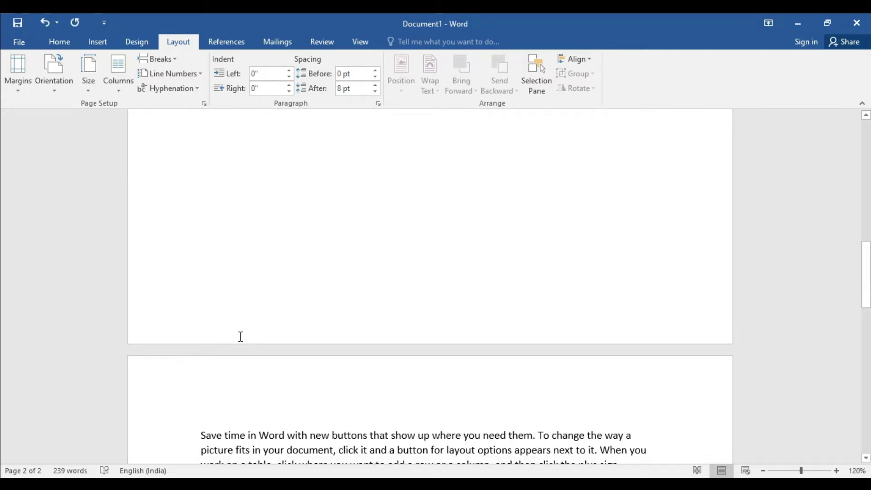
scroll(274, 310, "up", 3)
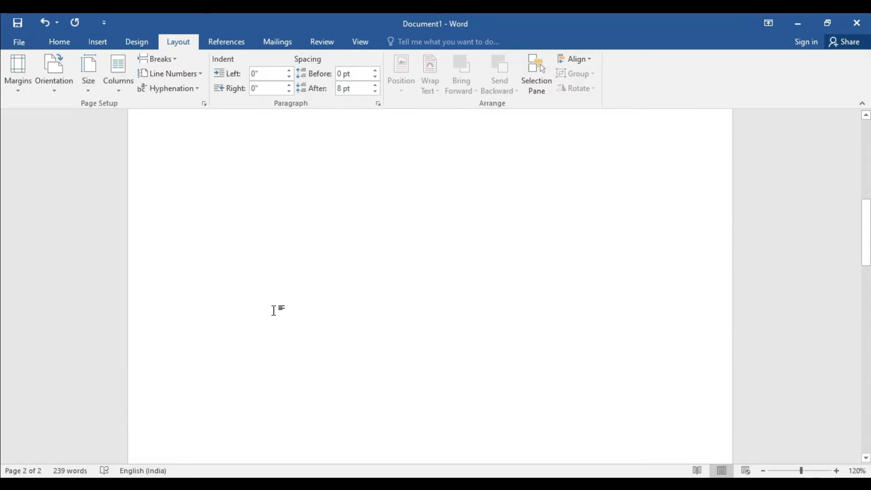
scroll(274, 310, "down", 2)
scroll(273, 309, "down", 3)
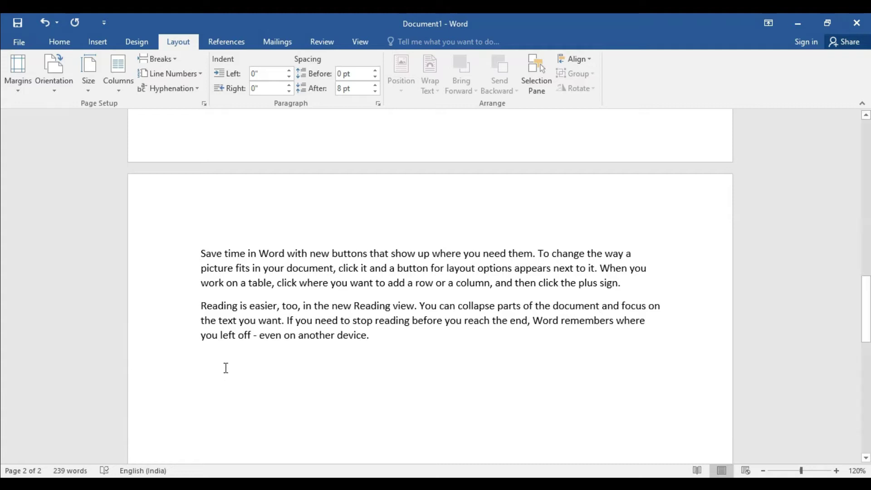
- Insert a page break before 'Reading is easier' so it begins page 3
left_click(199, 306)
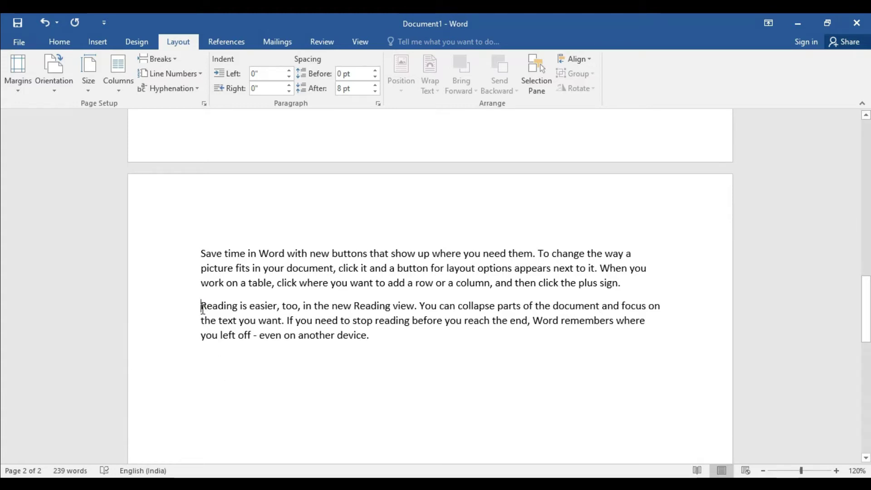
left_click(174, 59)
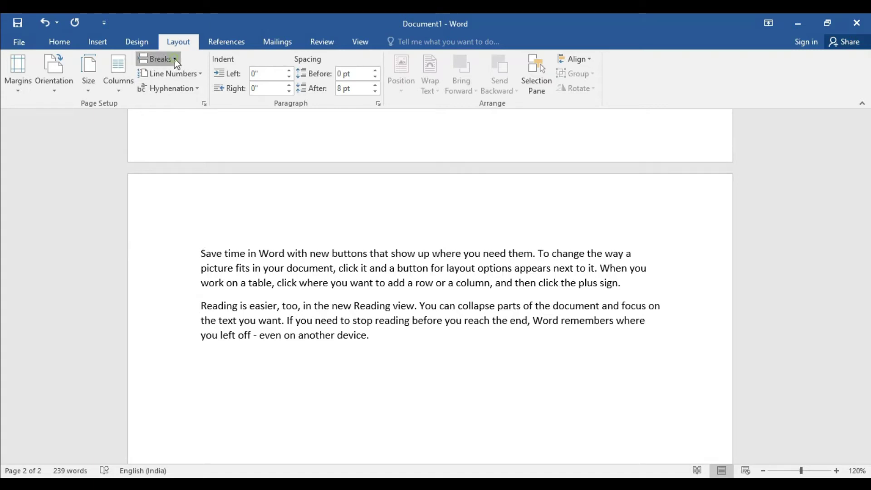
left_click(196, 97)
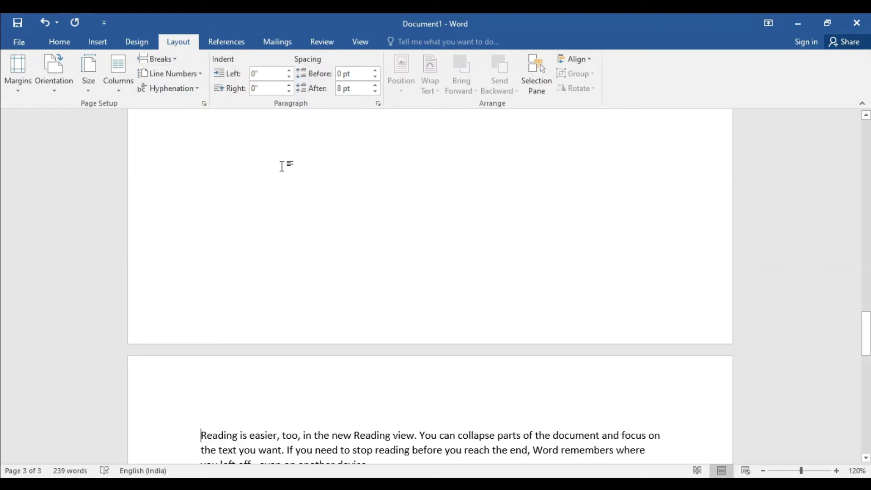
scroll(261, 415, "down", 3)
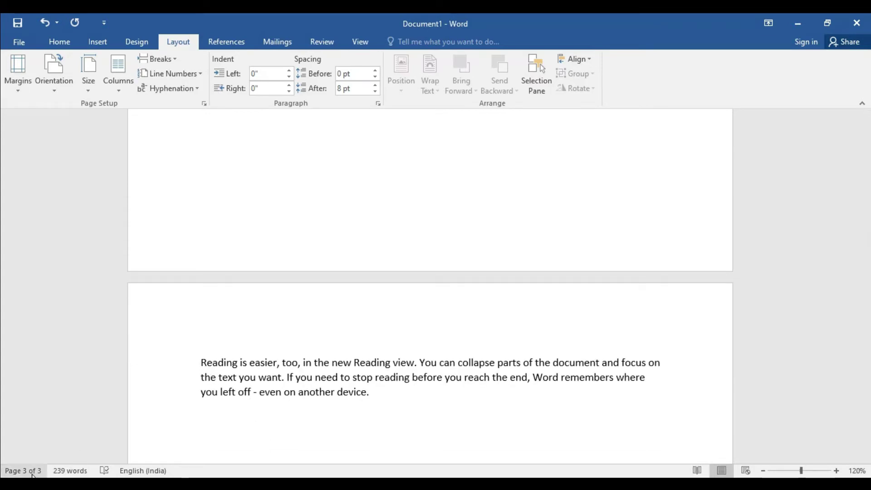
scroll(301, 319, "up", 5)
scroll(301, 319, "up", 2)
scroll(302, 319, "up", 5)
scroll(301, 319, "up", 5)
scroll(301, 319, "up", 5)
scroll(301, 319, "up", 5)
scroll(302, 319, "up", 3)
scroll(301, 319, "up", 3)
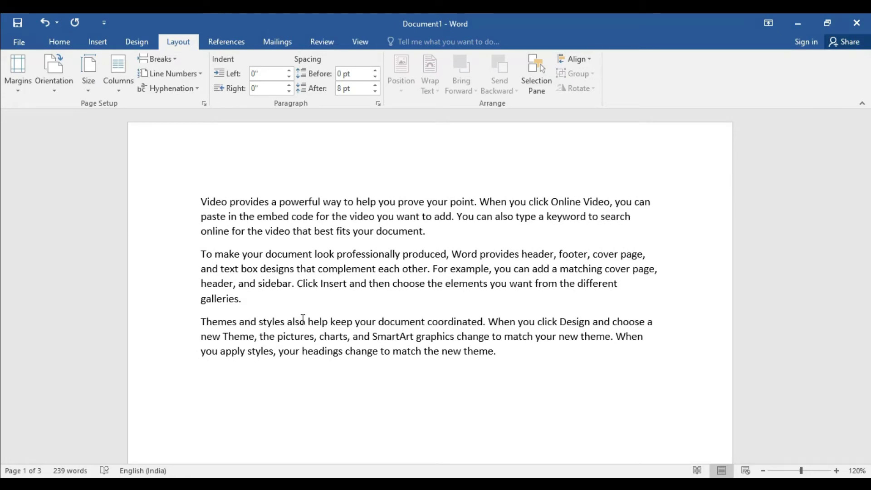
- Undo the page breaks and add an empty line after the final word 'device.'
key("ctrl+z")
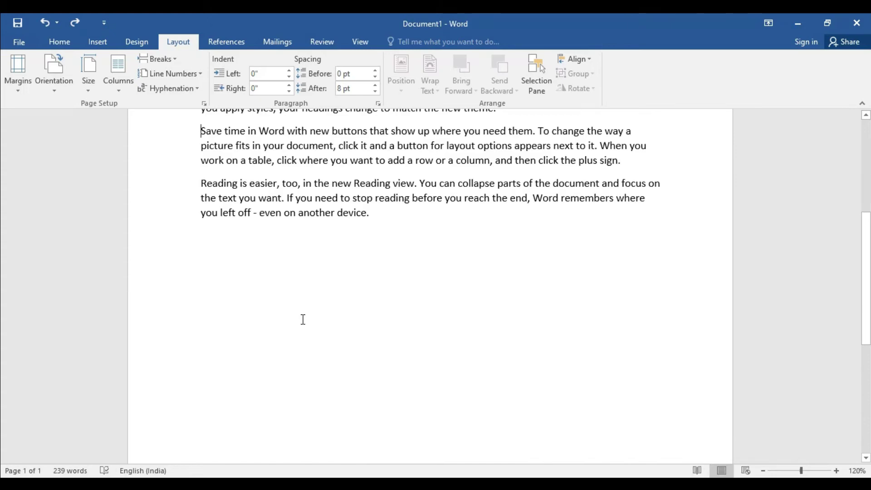
scroll(303, 319, "up", 3)
left_click(393, 327)
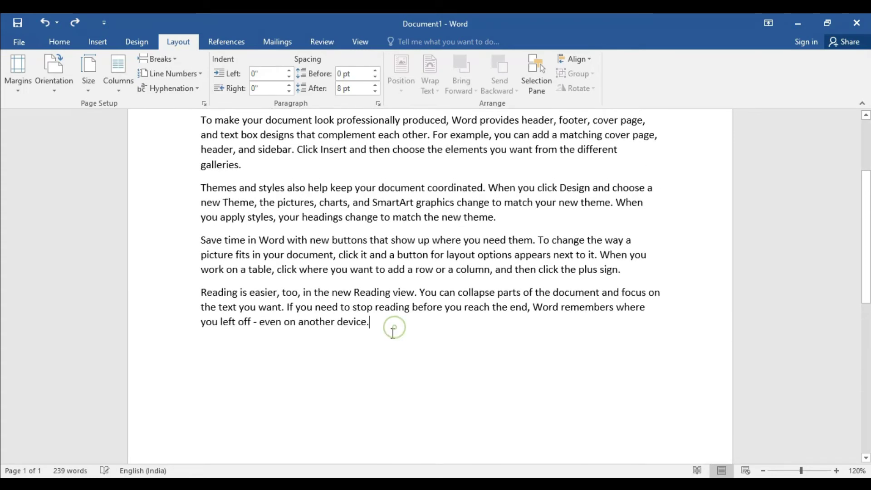
key("Return")
- Insert a Ctrl+Enter page break on the empty last line, creating a blank page 2
scroll(334, 338, "up", 3)
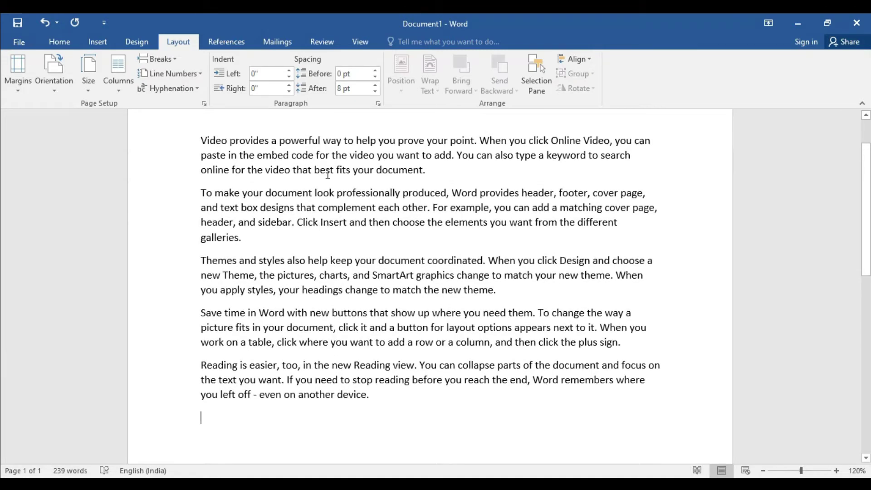
scroll(436, 395, "down", 3)
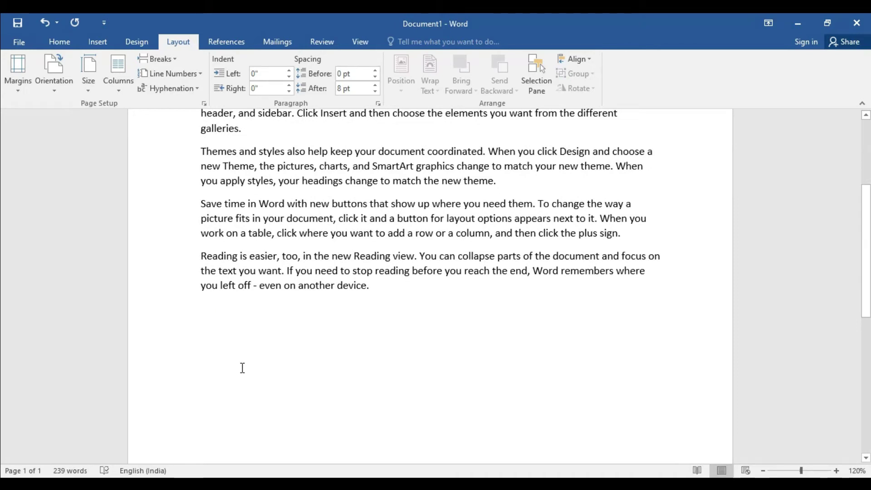
key("ctrl+Return")
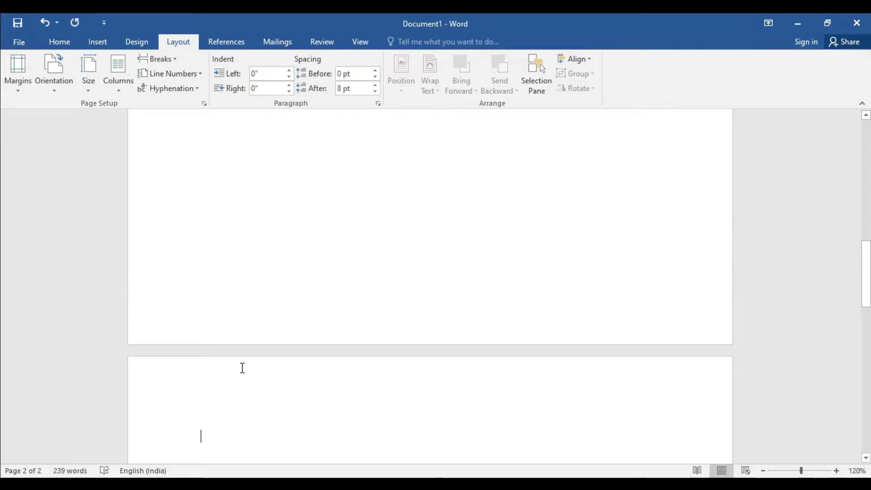
scroll(259, 376, "down", 1)
scroll(260, 376, "down", 3)
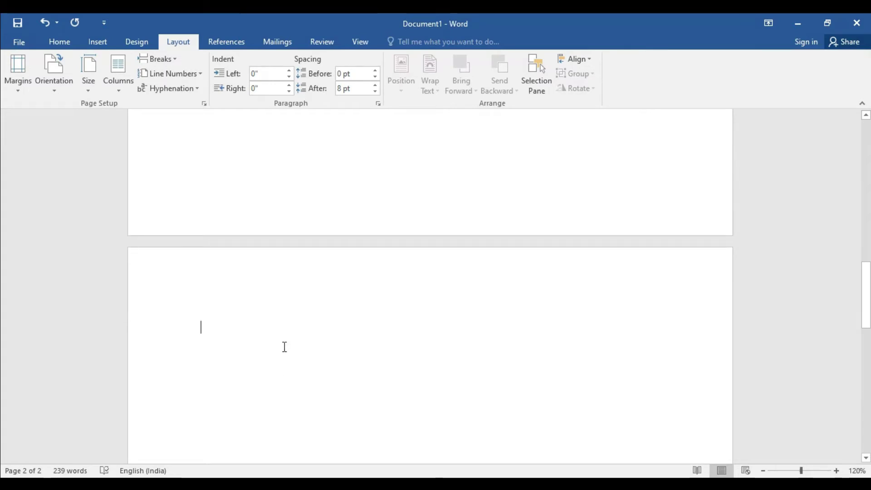
scroll(291, 321, "down", 5)
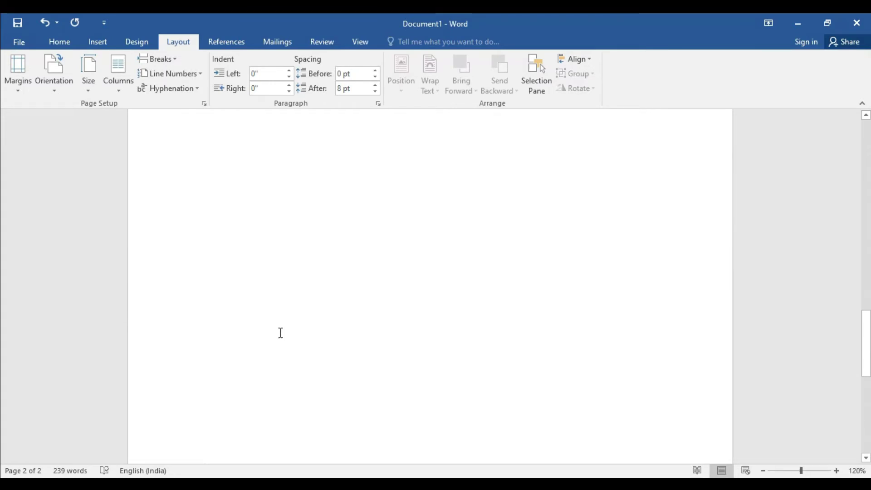
scroll(280, 332, "up", 5)
scroll(281, 332, "up", 7)
scroll(280, 333, "up", 2)
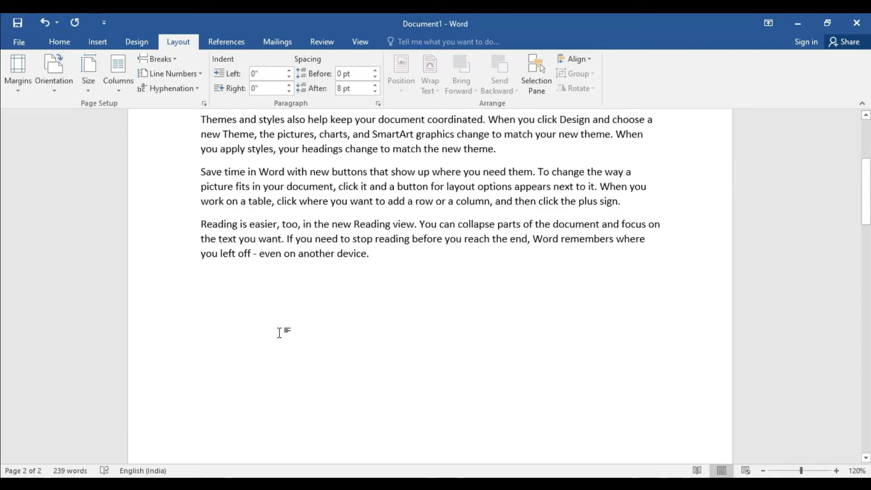
scroll(279, 333, "up", 4)
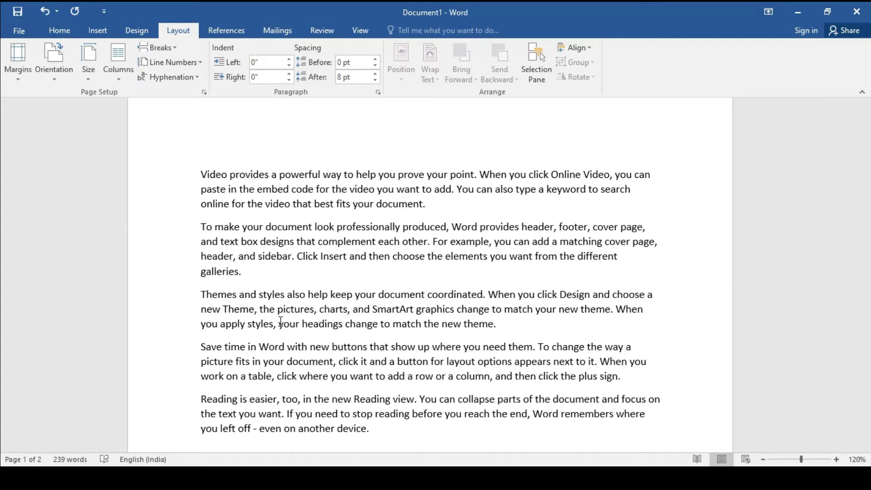
- Insert a Column break from Layout > Breaks at the caret
left_click(172, 49)
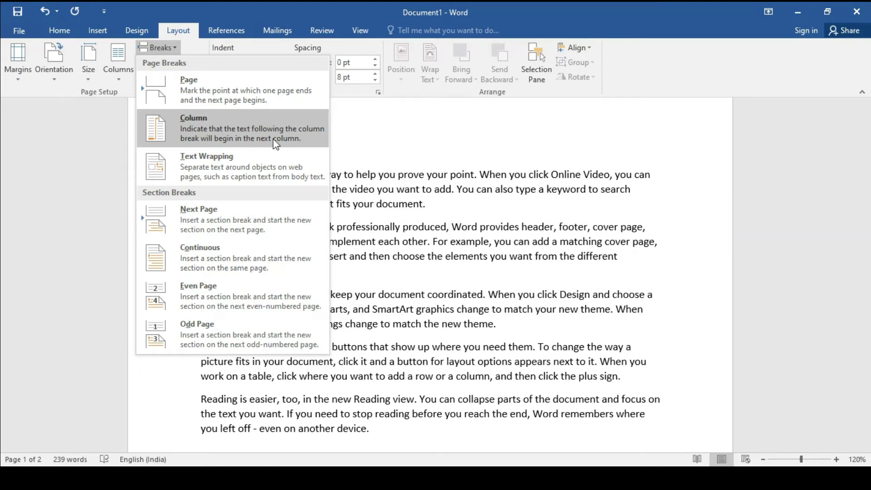
left_click(206, 129)
scroll(538, 345, "down", 4)
scroll(538, 345, "down", 3)
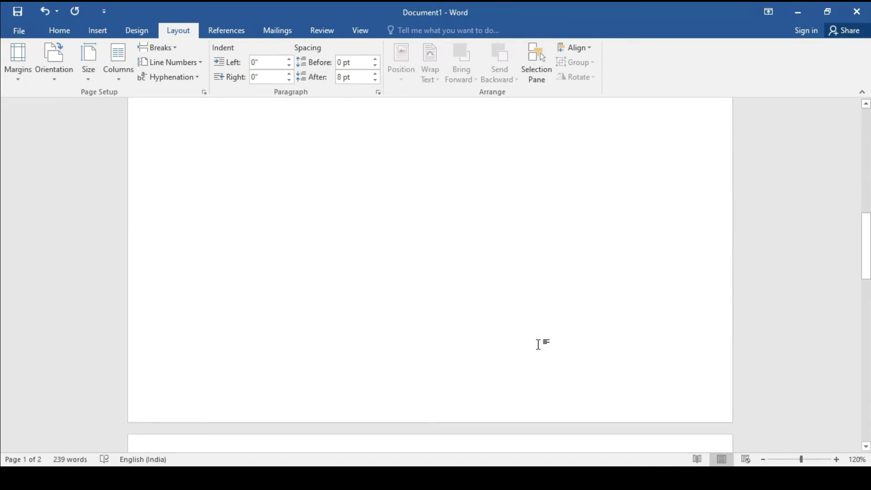
scroll(539, 344, "up", 7)
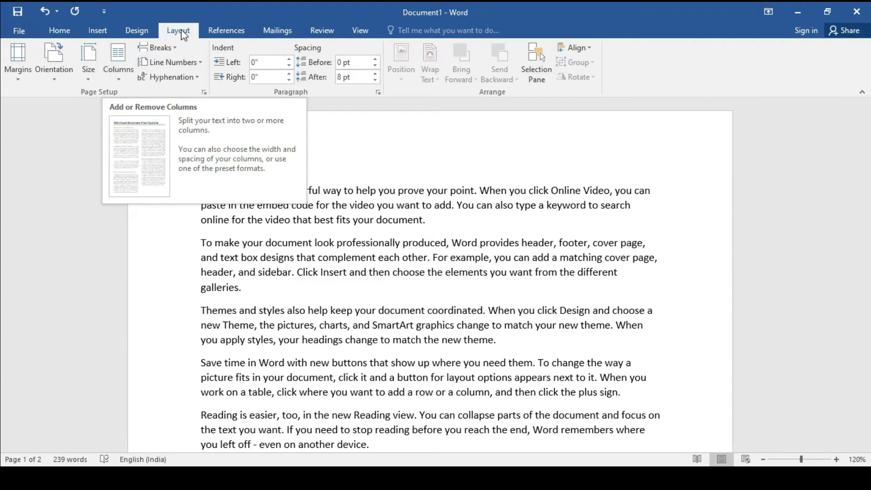
- Lay out the sample text in two columns
left_click(119, 81)
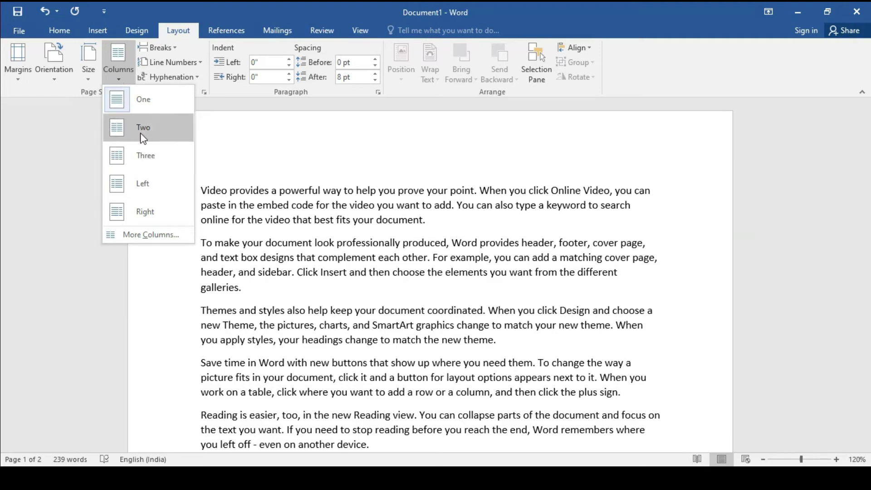
left_click(148, 129)
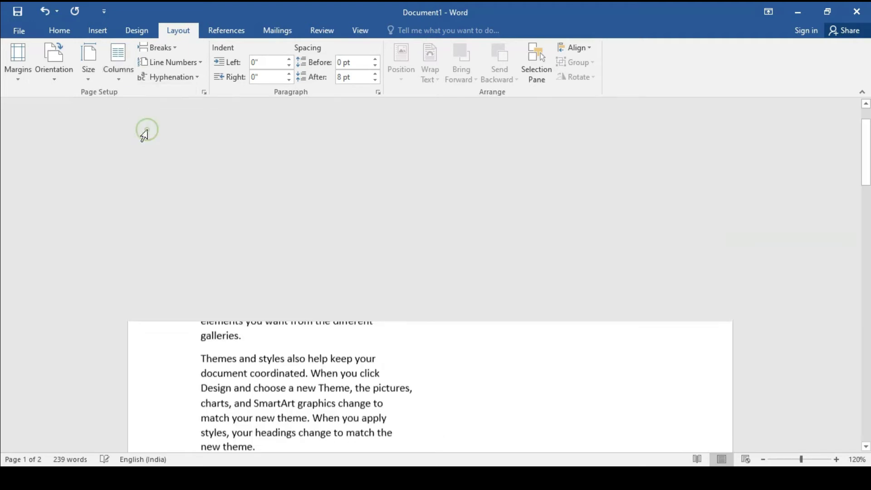
scroll(322, 215, "up", 6)
scroll(323, 216, "up", 3)
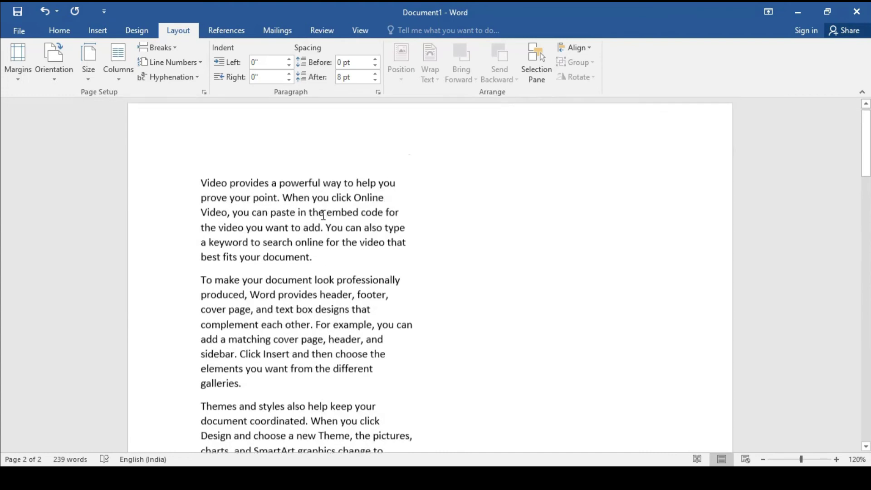
- Put the cursor within the first paragraph and show the Layout Breaks list
left_click(323, 205)
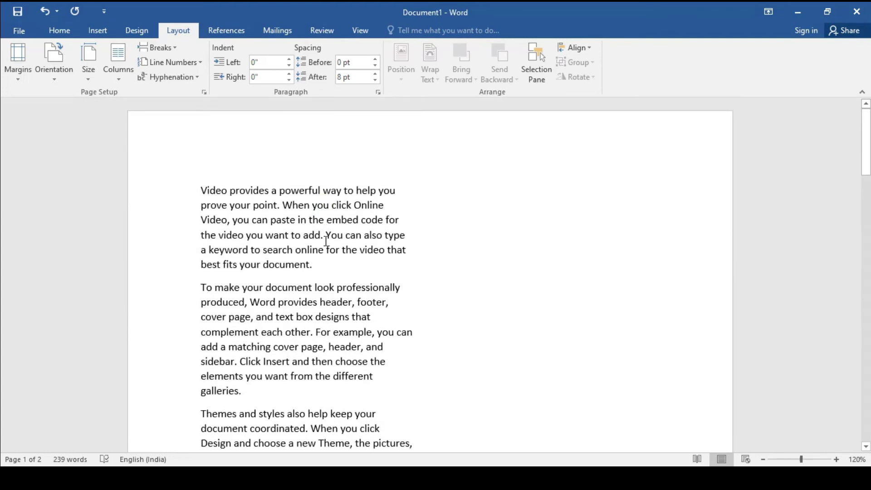
left_click(313, 265)
left_click(308, 302)
scroll(290, 290, "down", 4)
scroll(318, 272, "up", 4)
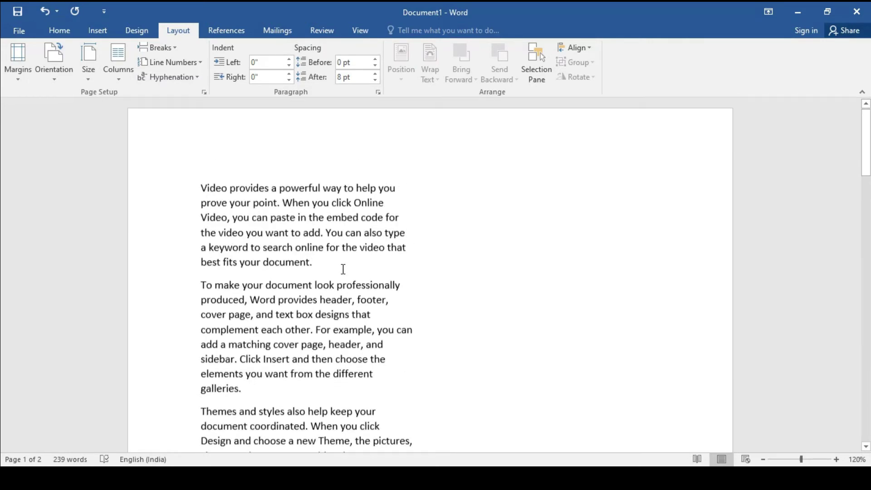
left_click(579, 237)
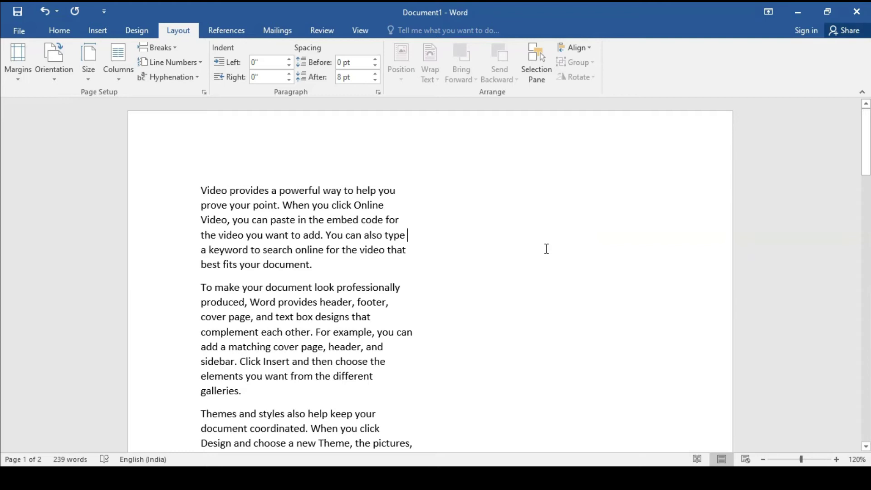
left_click(562, 225)
scroll(561, 225, "down", 3)
scroll(561, 226, "down", 1)
scroll(562, 225, "up", 2)
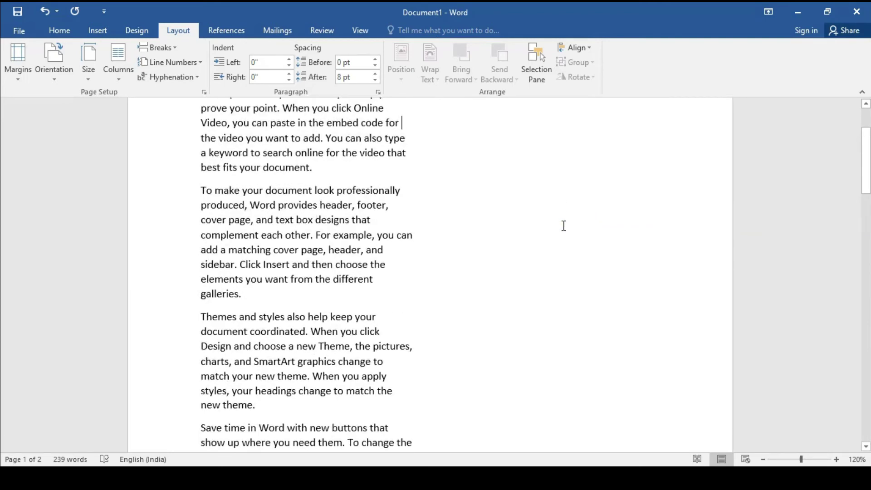
scroll(576, 217, "up", 3)
left_click(590, 208)
left_click(574, 237)
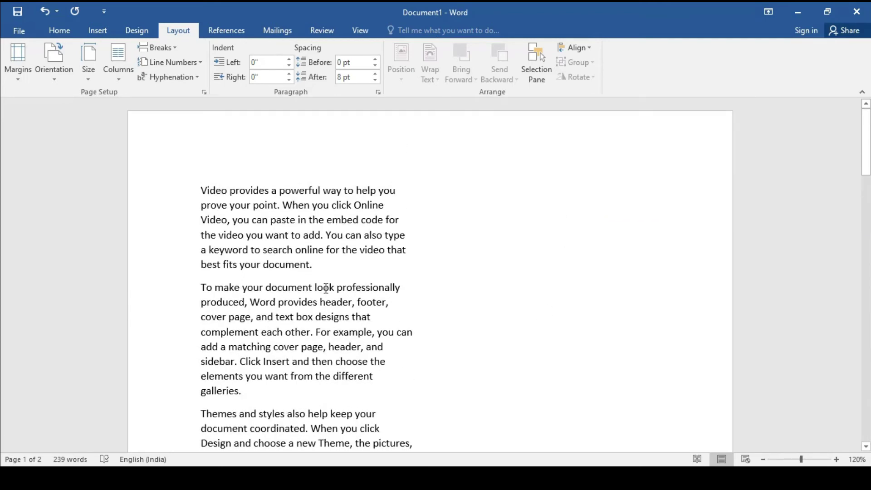
scroll(326, 288, "down", 1)
scroll(325, 288, "down", 4)
scroll(325, 288, "down", 2)
scroll(326, 288, "down", 3)
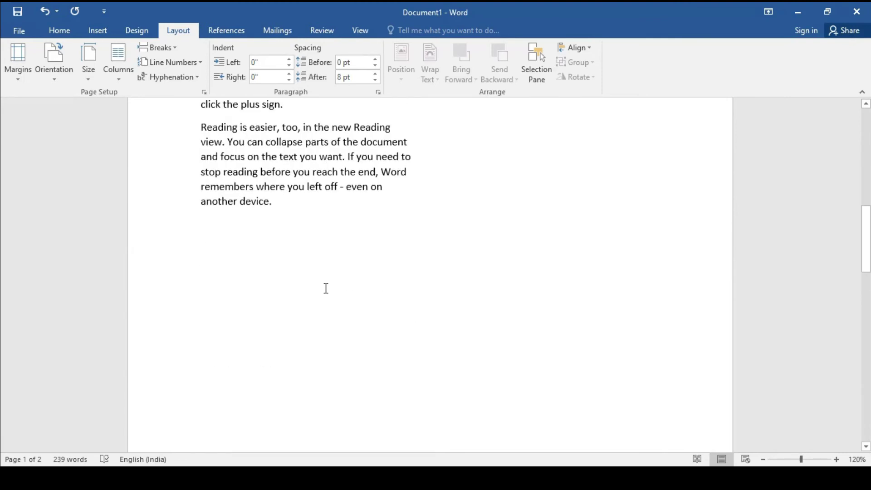
scroll(325, 288, "down", 3)
scroll(326, 288, "down", 3)
scroll(326, 289, "up", 7)
scroll(325, 288, "up", 5)
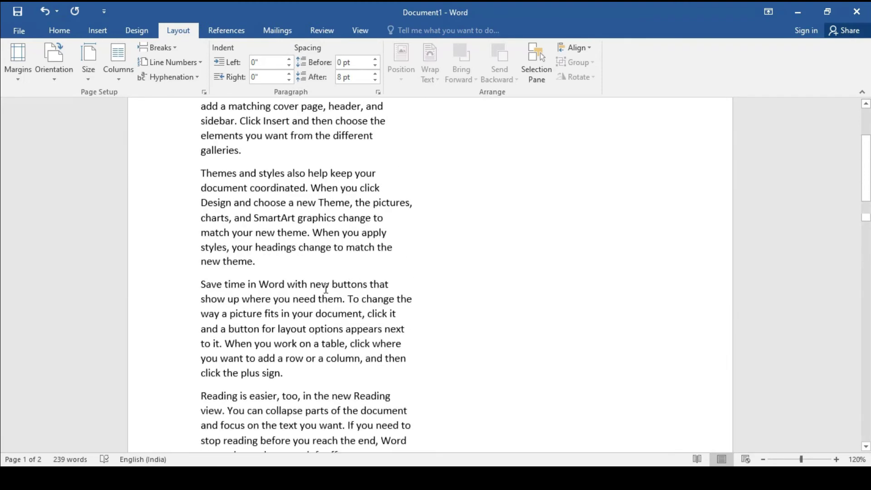
scroll(325, 288, "up", 5)
left_click(561, 203)
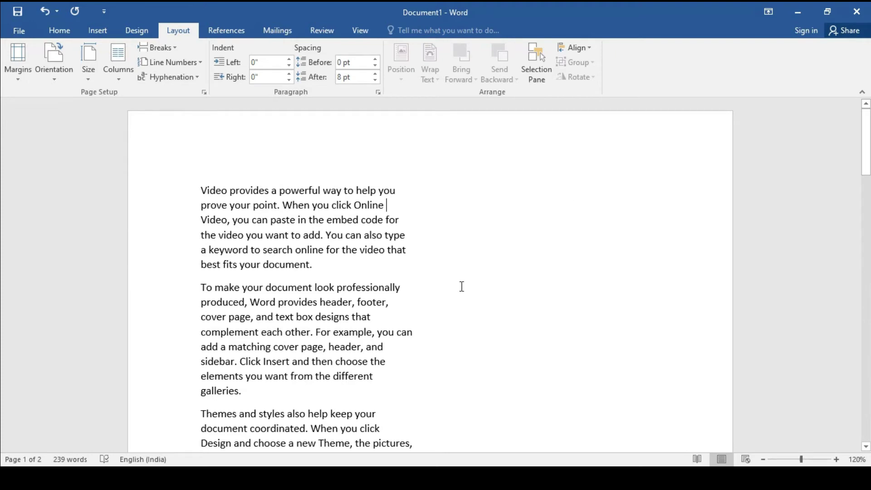
scroll(381, 302, "down", 3)
scroll(380, 302, "down", 4)
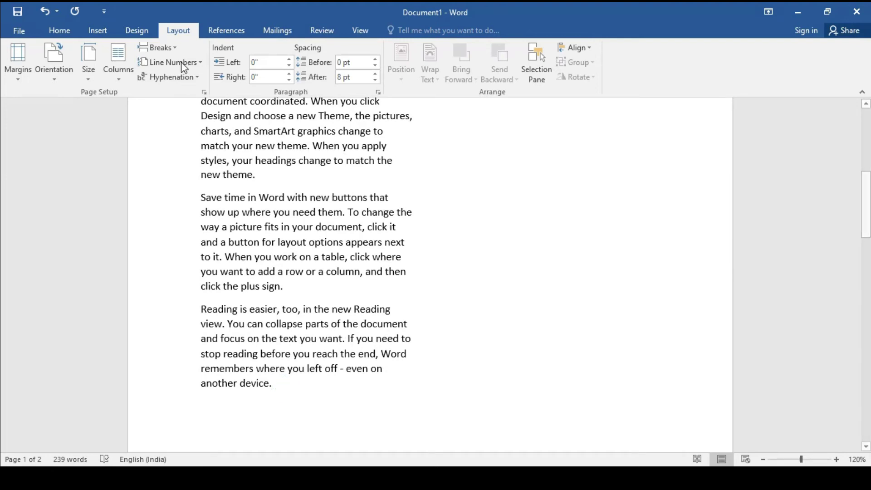
left_click(172, 47)
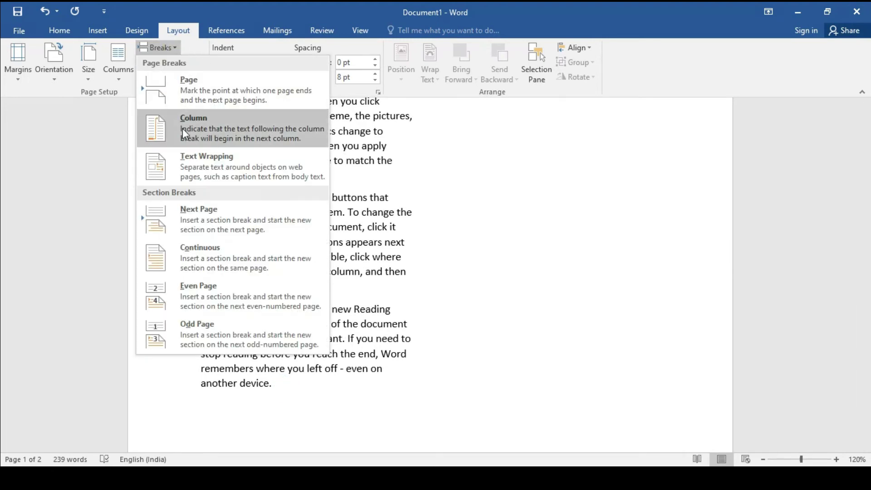
left_click(217, 126)
type("fdkjfjkdfkdjfkdkfkdfjdj")
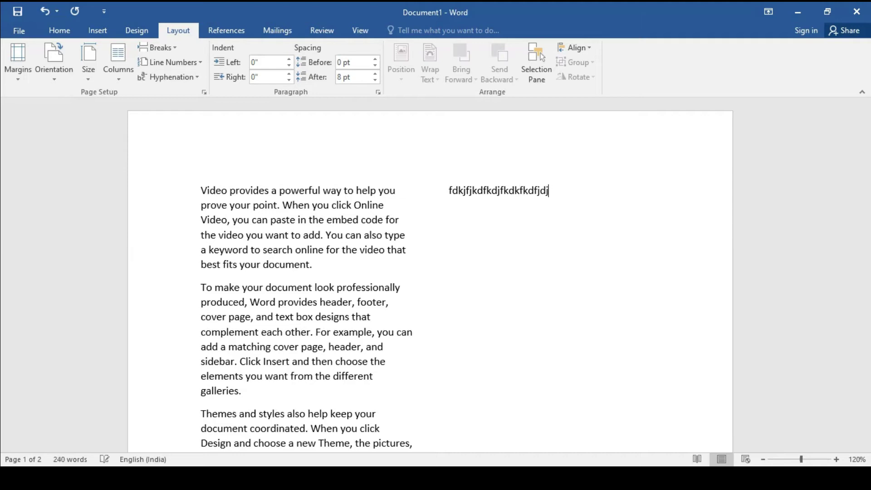
key("BackSpace")
key("BackSpace")
key("BackSpace")
key("BackSpace")
key("BackSpace")
key("BackSpace")
key("BackSpace")
key("BackSpace")
key("BackSpace")
key("BackSpace")
key("BackSpace")
key("BackSpace")
key("BackSpace")
key("BackSpace")
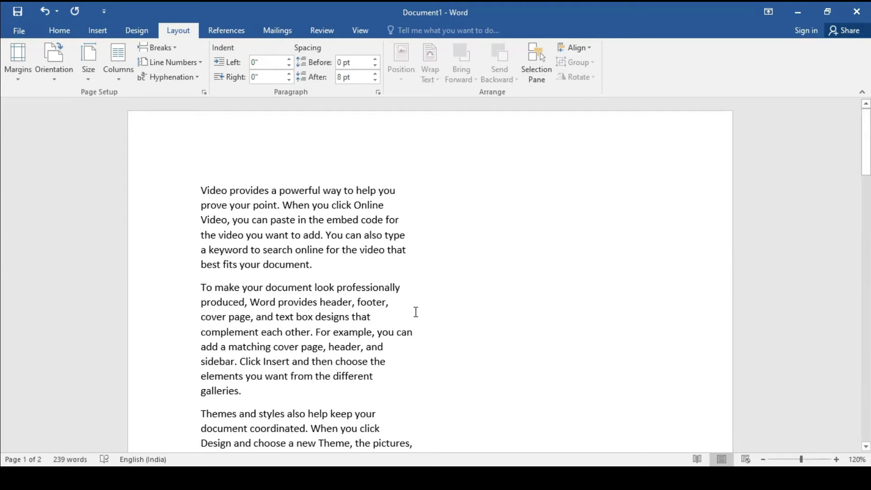
scroll(375, 323, "down", 2)
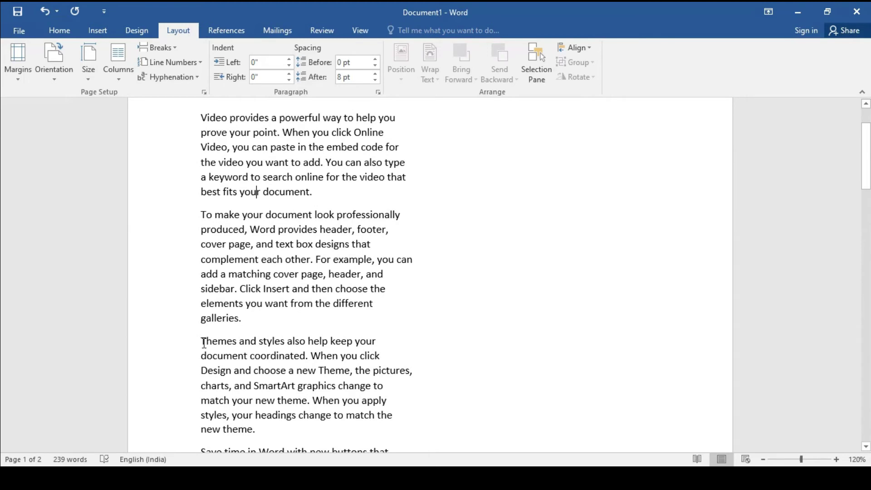
- Insert a column break before 'Themes and styles' so that paragraph heads the second column
scroll(205, 342, "down", 2)
left_click(202, 271)
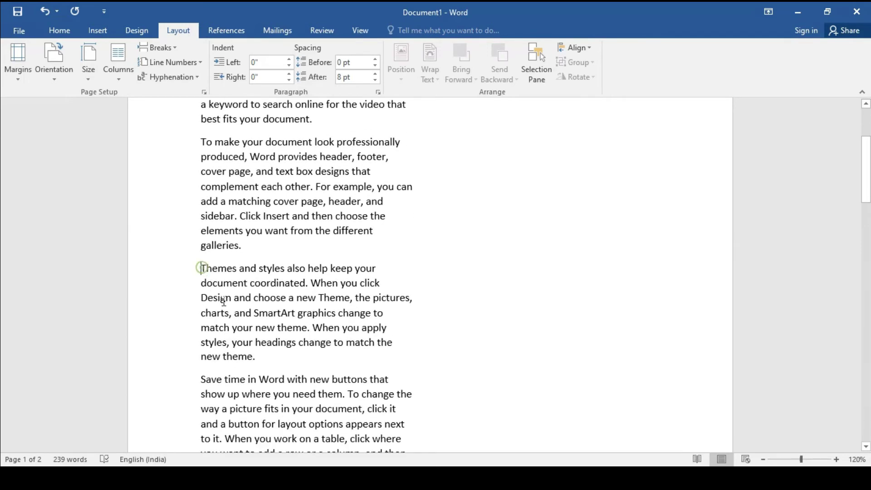
left_click(173, 48)
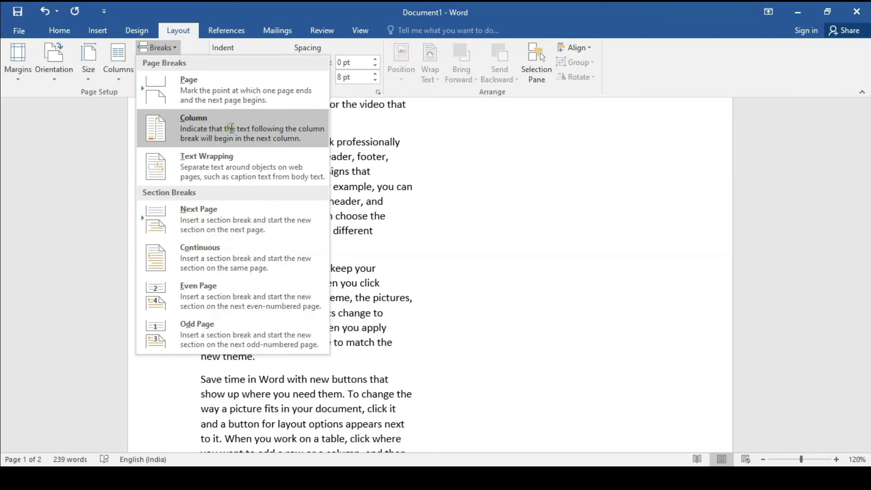
left_click(230, 129)
scroll(418, 316, "up", 1)
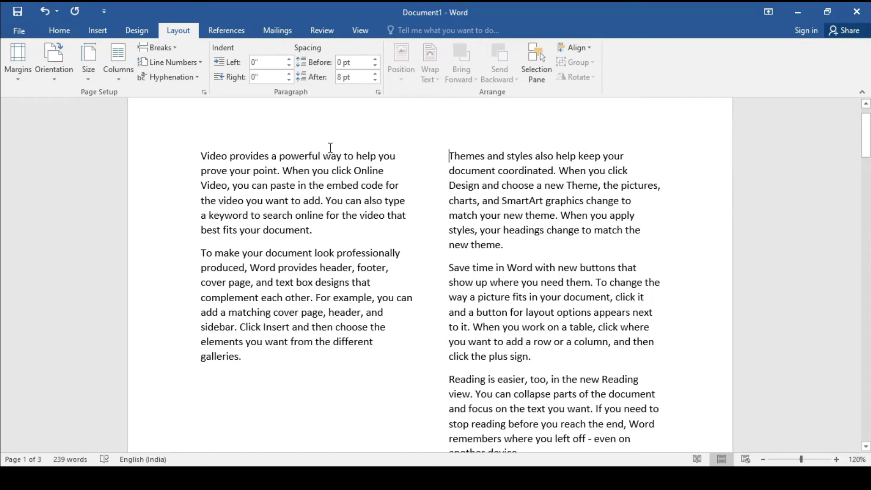
left_click(175, 47)
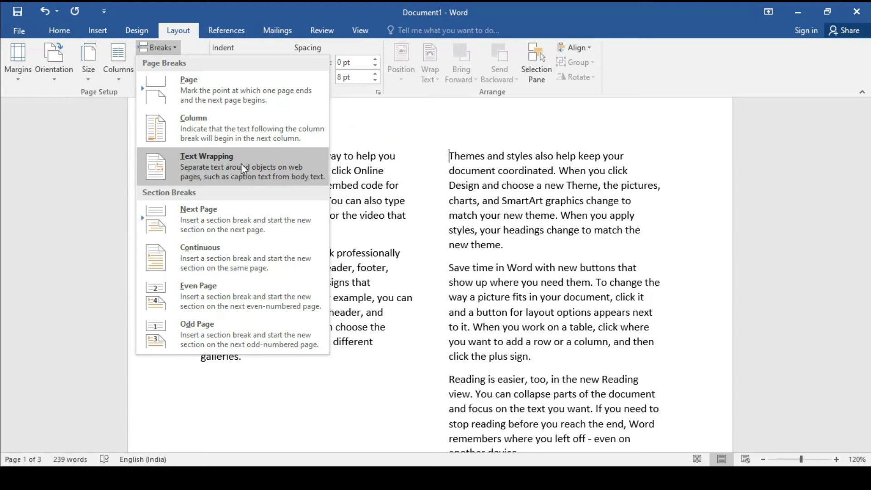
- Insert a Text Wrapping break at the Themes paragraph
left_click(242, 165)
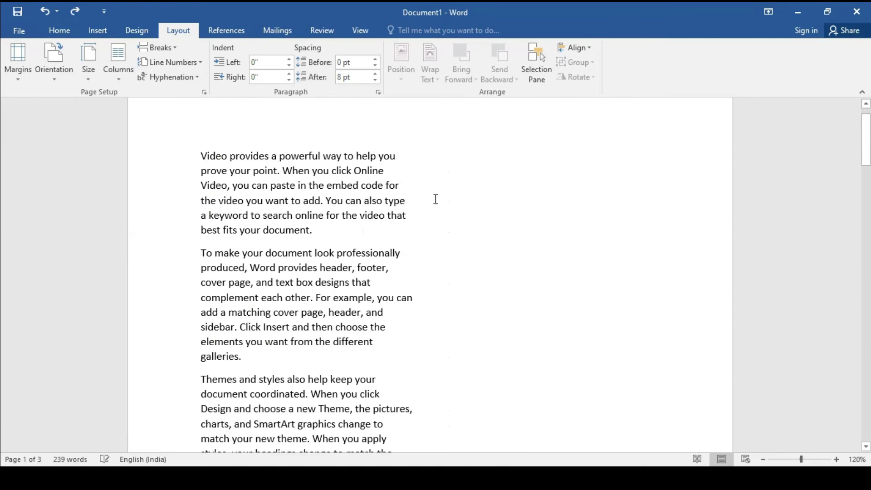
scroll(436, 199, "down", 4)
scroll(435, 198, "down", 2)
scroll(434, 199, "down", 5)
scroll(434, 200, "up", 1)
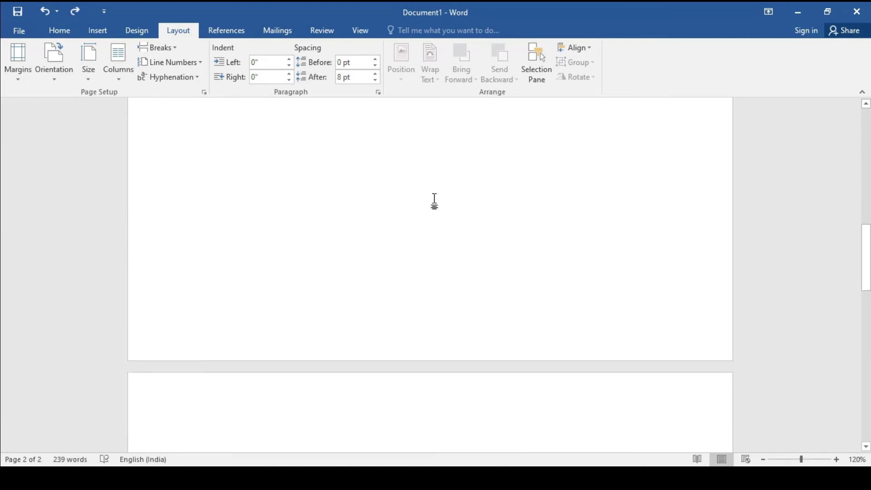
scroll(434, 200, "up", 5)
scroll(461, 214, "up", 4)
scroll(461, 214, "down", 2)
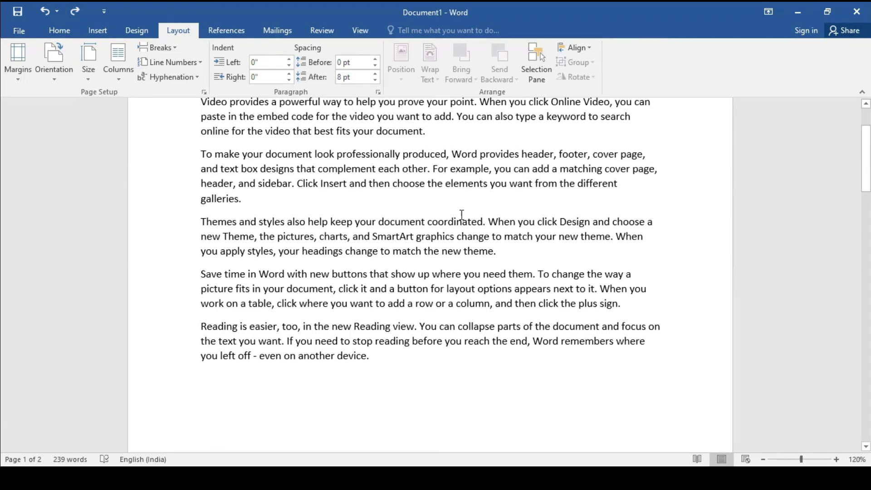
scroll(481, 390, "down", 1)
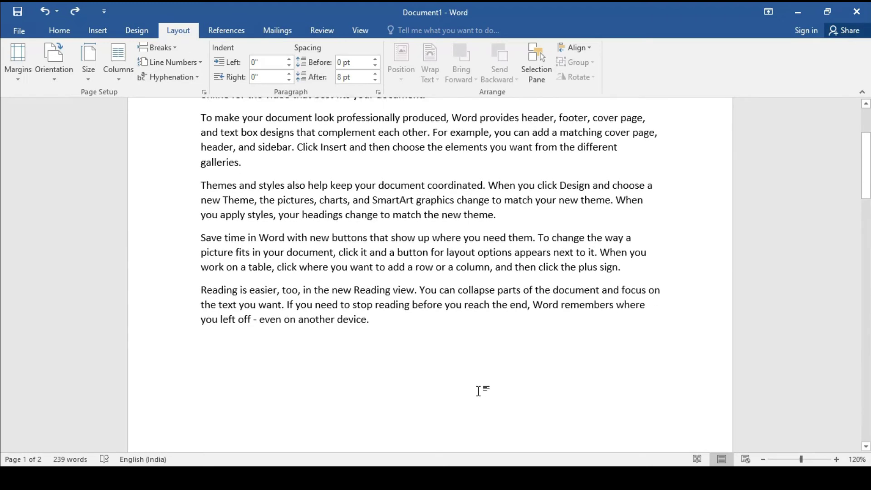
- Start a new paragraph after 'even' and undo the automatic dash conversion
left_click(281, 320)
key("Return")
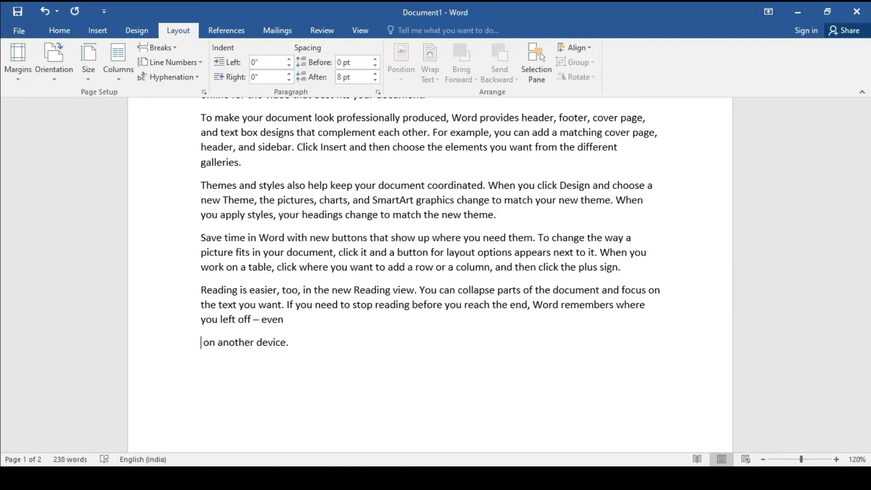
key("ctrl+z")
key("ctrl+z")
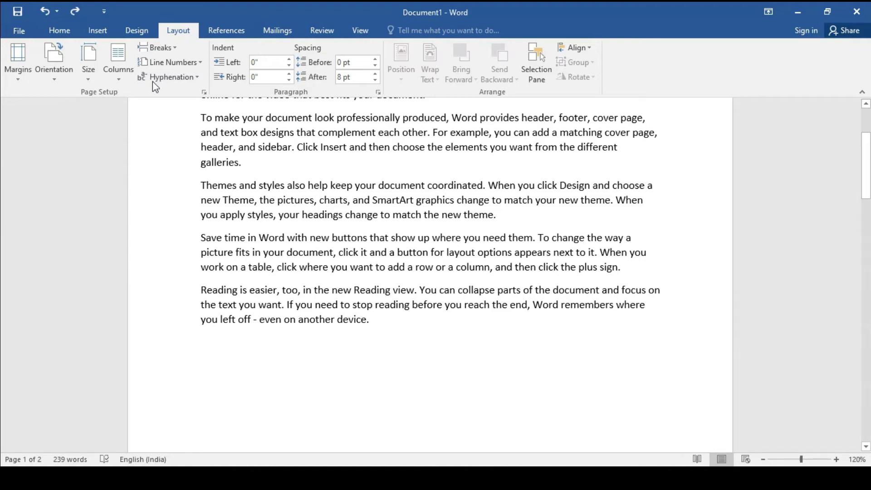
left_click(171, 47)
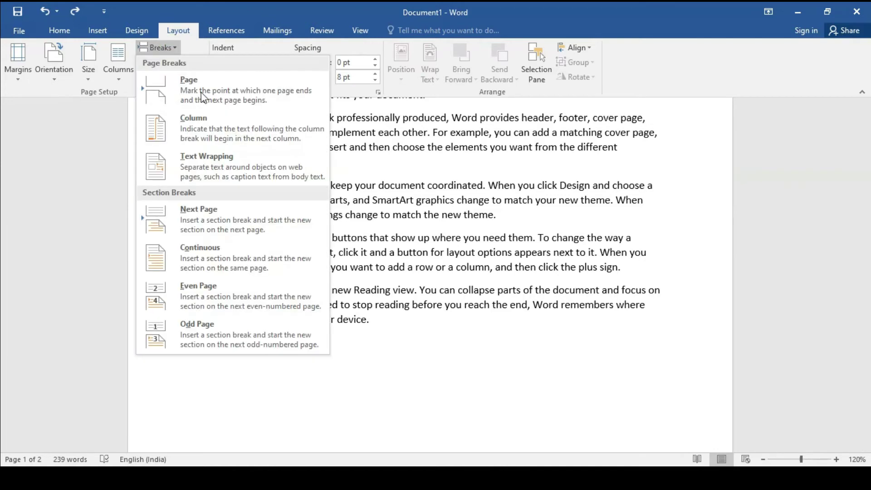
left_click(225, 168)
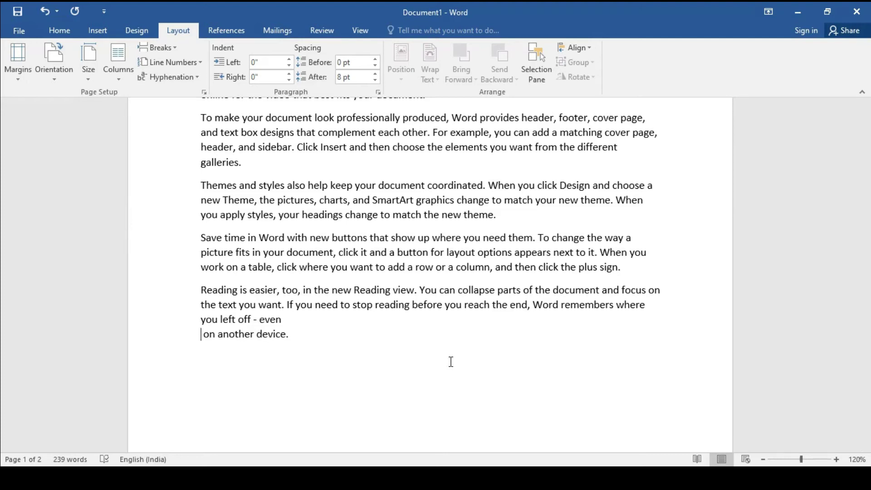
key("ctrl+z")
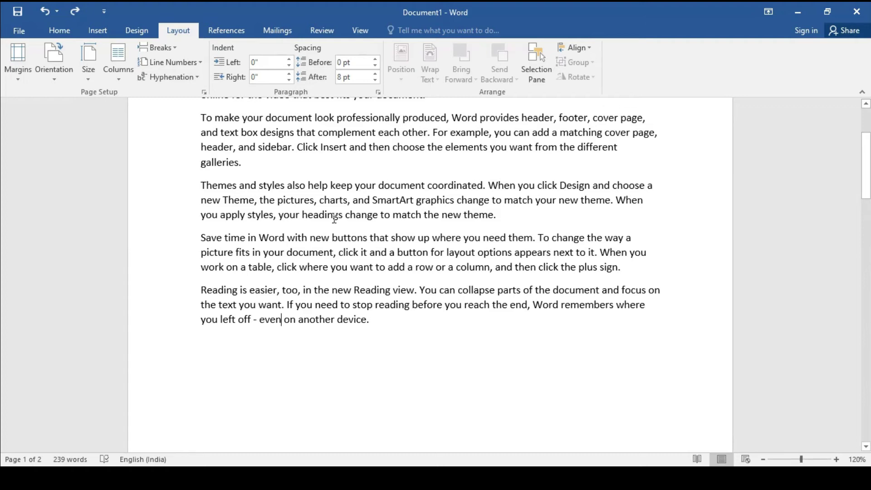
left_click(300, 217)
left_click(171, 48)
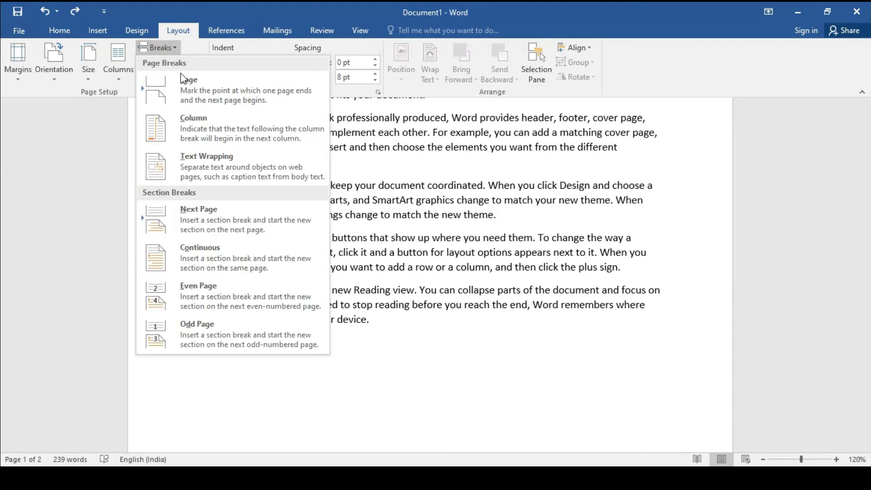
left_click(197, 158)
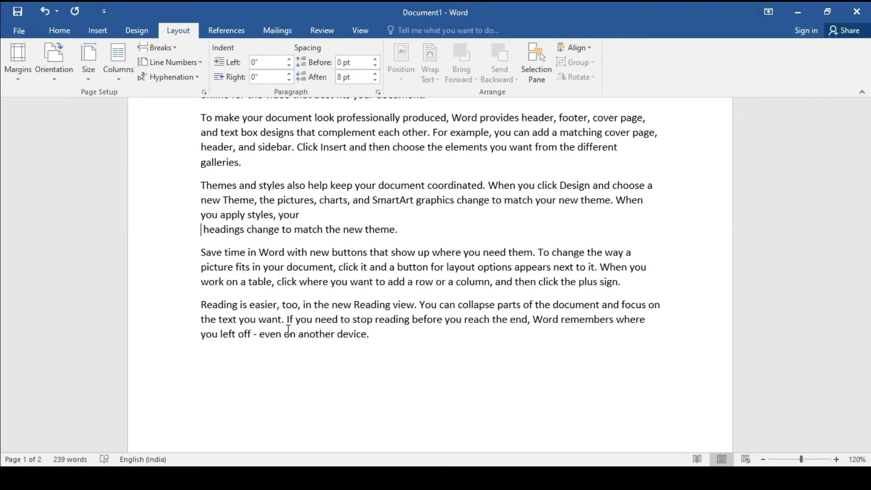
key("ctrl+z")
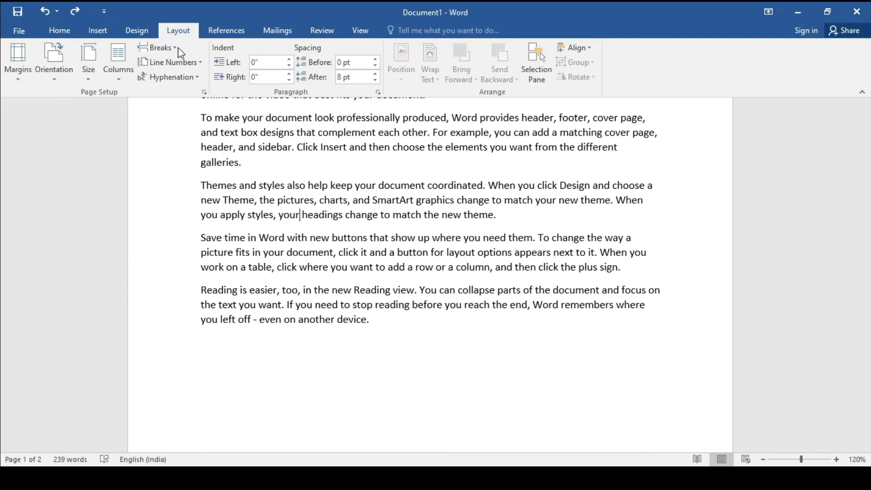
- Show the Layout Breaks list with its Section Breaks options
left_click(178, 48)
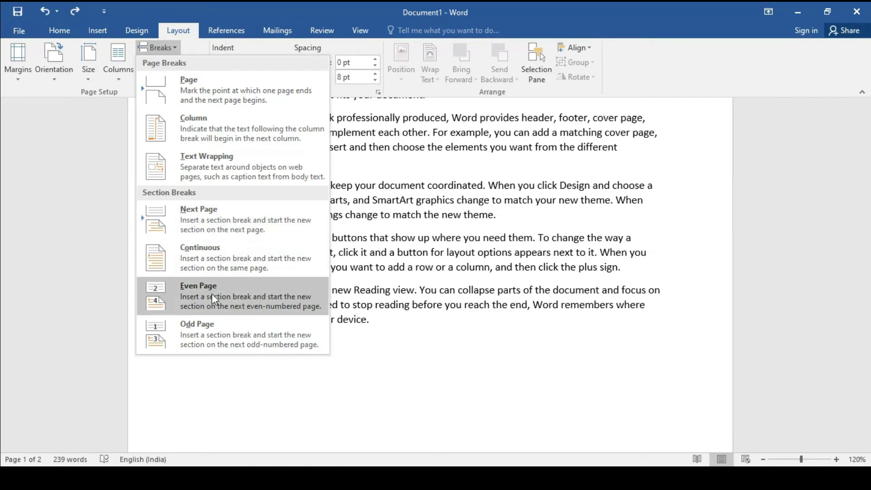
- Close the Breaks list and remove the empty second page, leaving one page
left_click(443, 327)
scroll(442, 325, "up", 3)
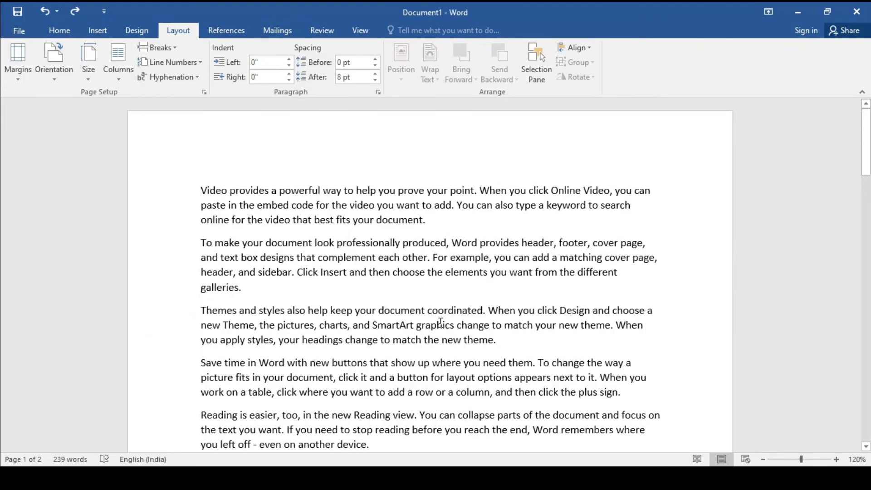
key("ctrl+End")
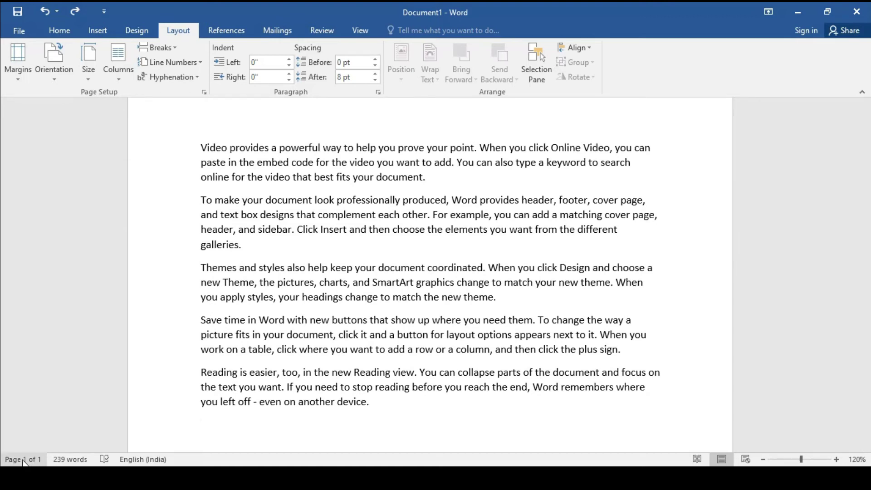
left_click(280, 257)
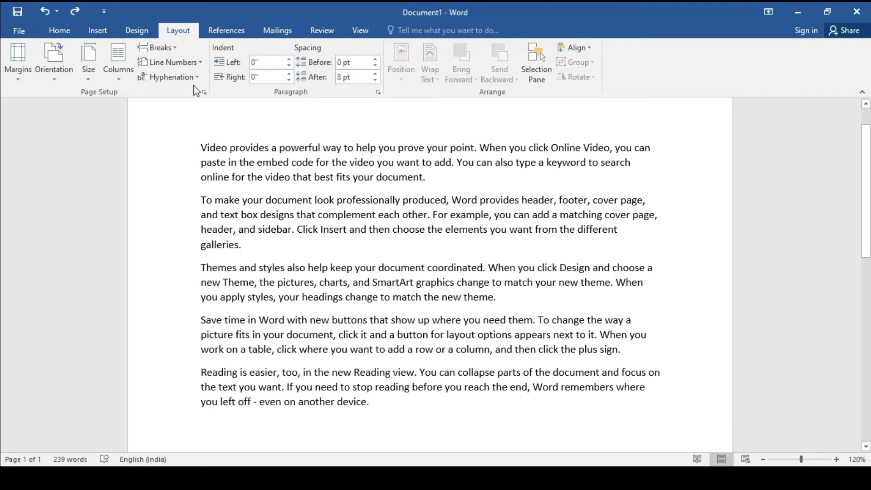
left_click(160, 47)
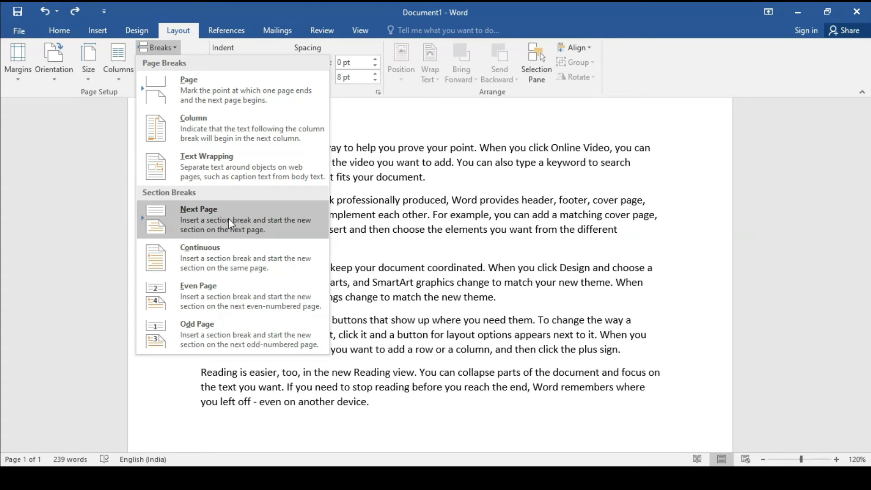
key("Escape")
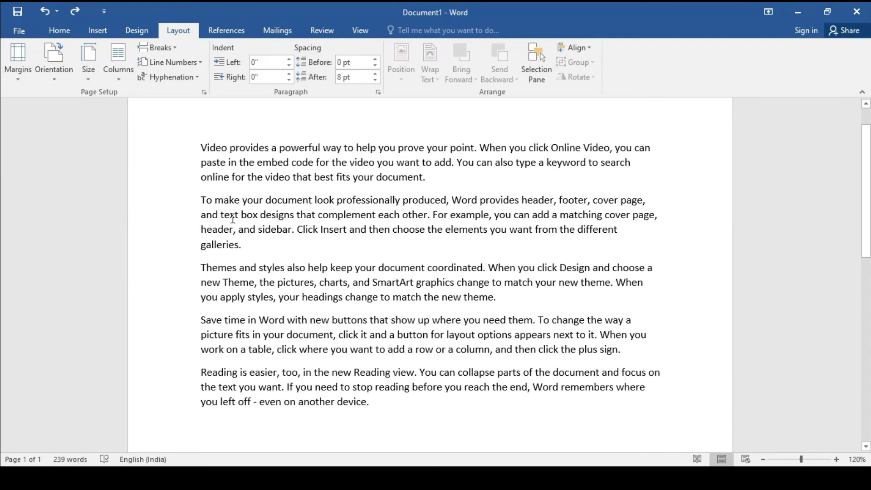
scroll(233, 213, "up", 2)
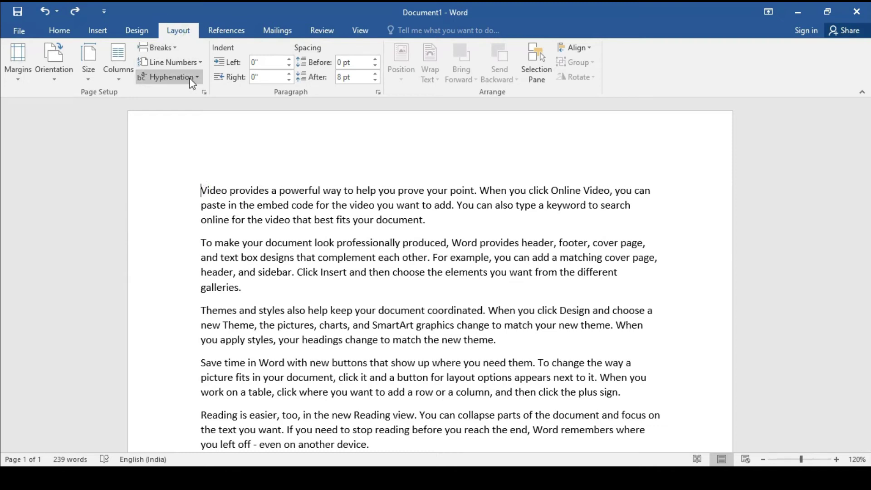
- Insert a Next Page section break before the text, moving it to page 2
left_click(177, 50)
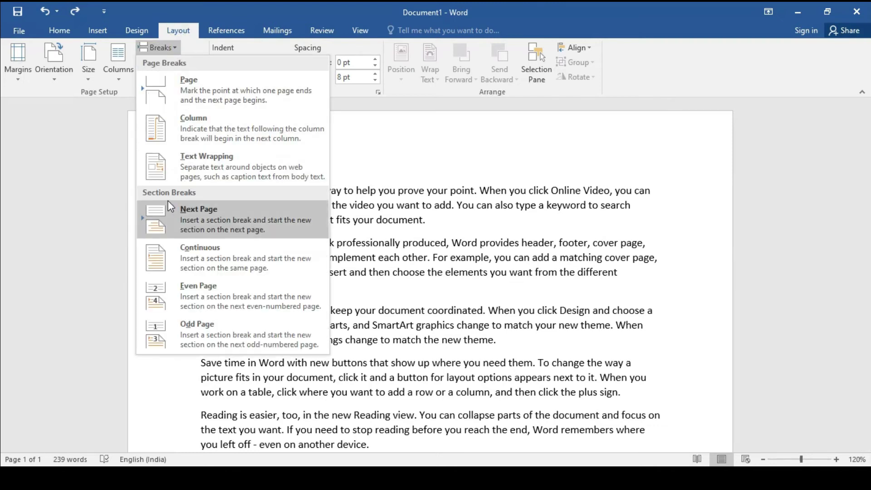
left_click(207, 216)
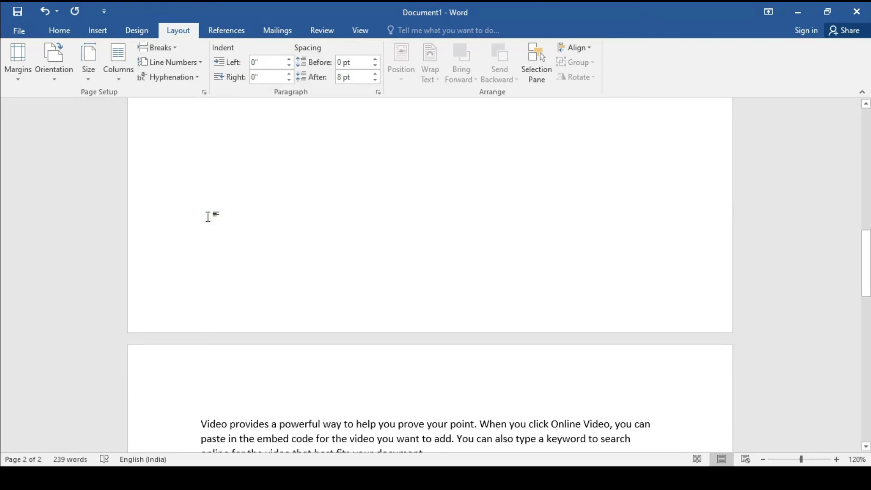
scroll(208, 216, "up", 10)
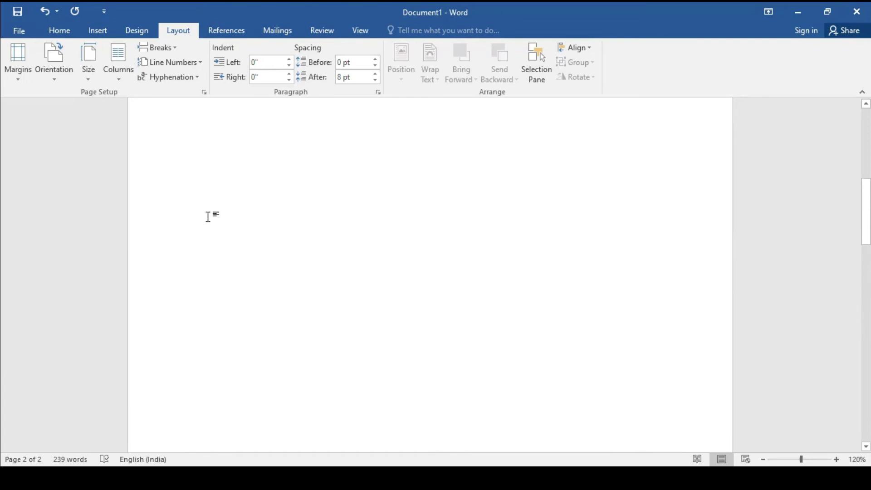
scroll(208, 216, "up", 1)
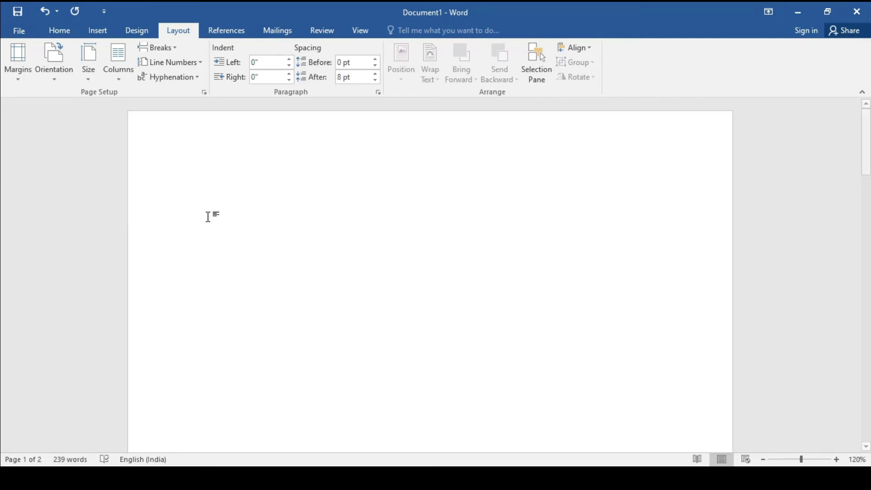
scroll(266, 268, "down", 1)
scroll(267, 269, "down", 4)
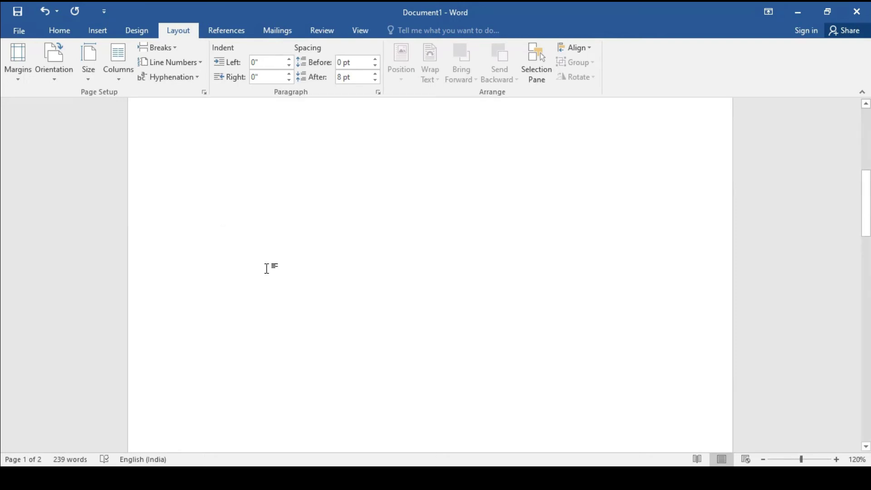
scroll(266, 272, "down", 3)
scroll(267, 291, "down", 2)
scroll(236, 340, "down", 1)
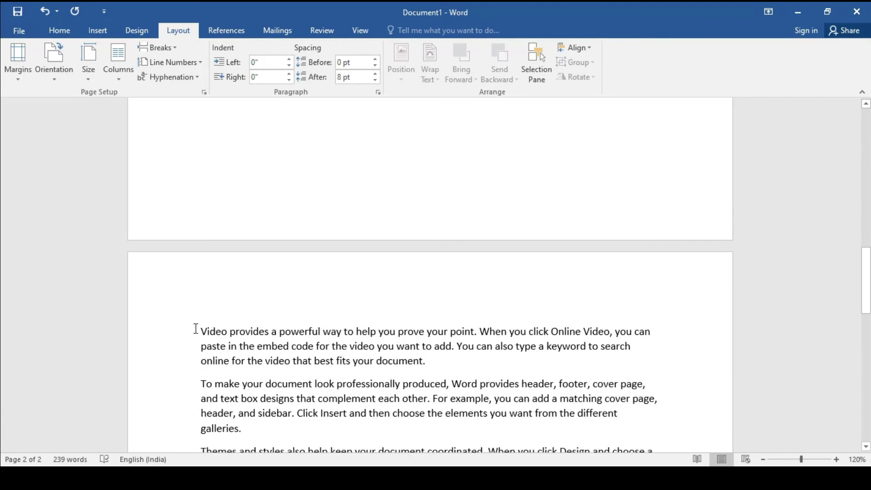
scroll(258, 272, "up", 5)
scroll(258, 272, "up", 2)
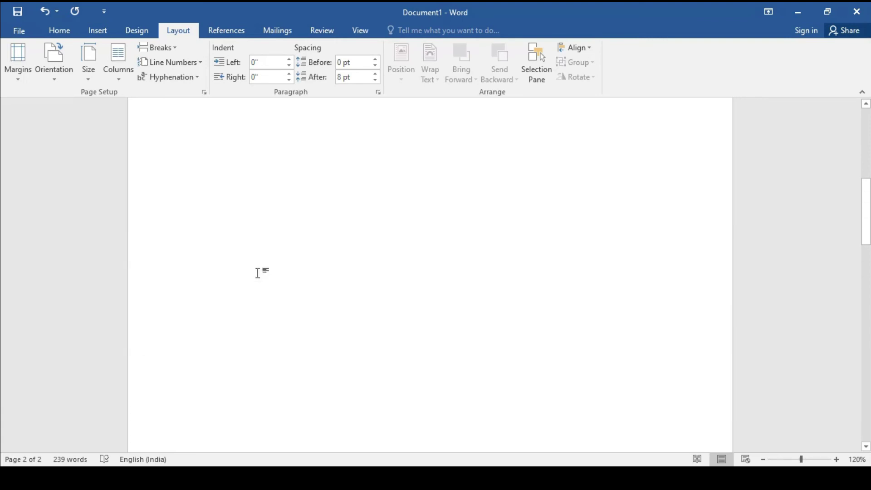
scroll(258, 272, "up", 3)
scroll(258, 272, "up", 2)
- Place the cursor on the blank first page
left_click(352, 204)
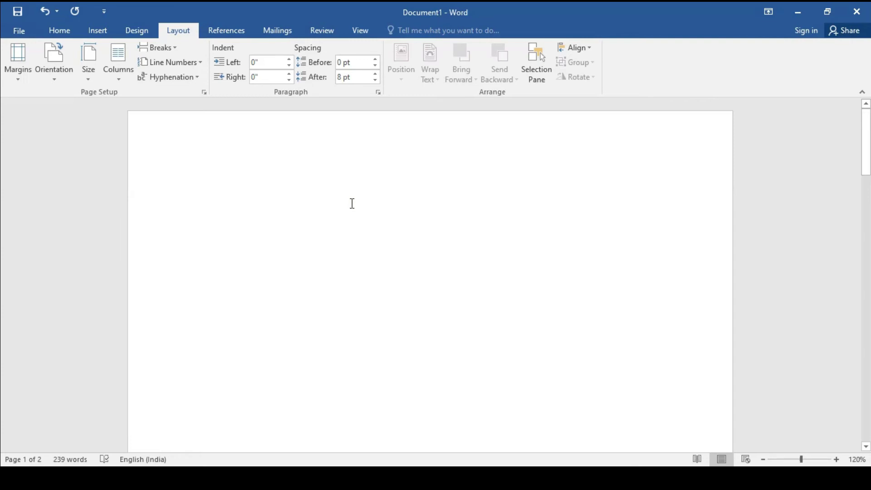
scroll(363, 227, "down", 3)
scroll(373, 253, "down", 3)
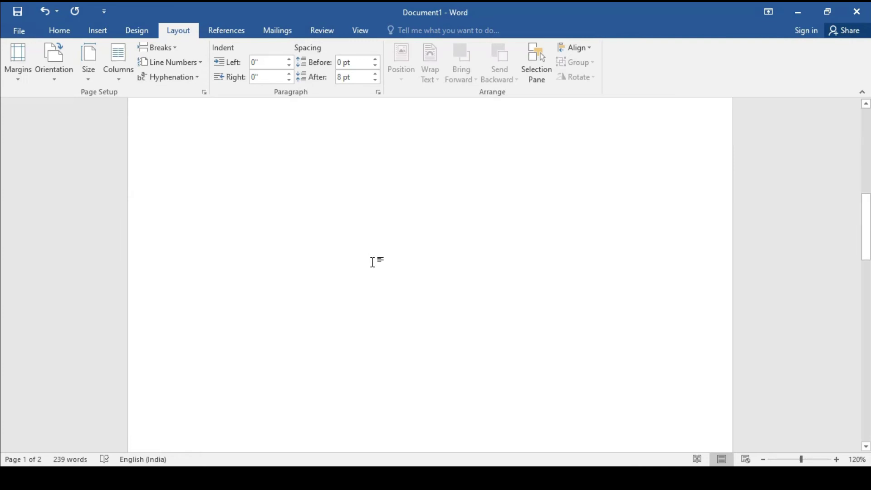
scroll(373, 252, "down", 3)
scroll(373, 262, "down", 1)
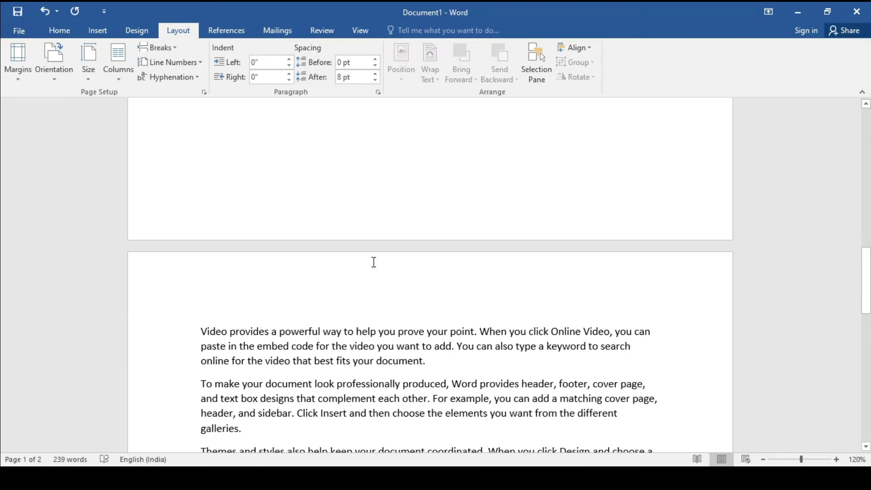
scroll(374, 262, "up", 4)
scroll(373, 260, "up", 2)
scroll(373, 260, "up", 2)
scroll(323, 247, "up", 2)
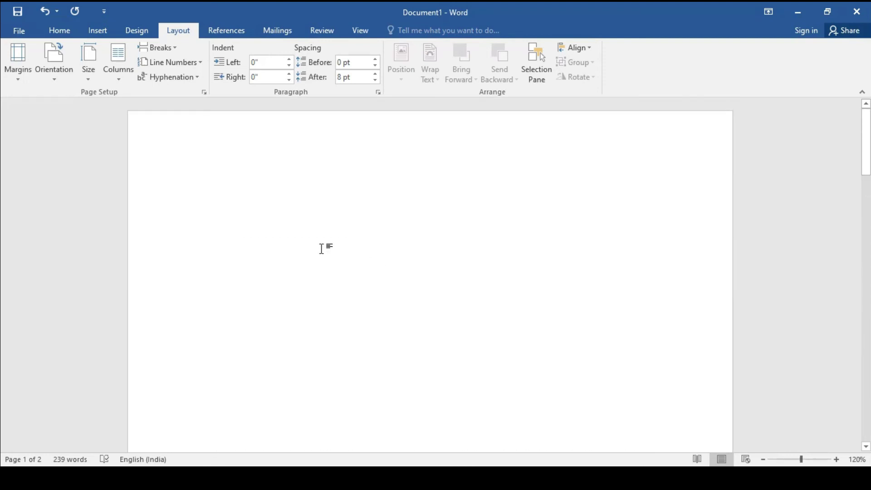
- Apply a red apple art page border to This section only, framing blank page 1
left_click(136, 31)
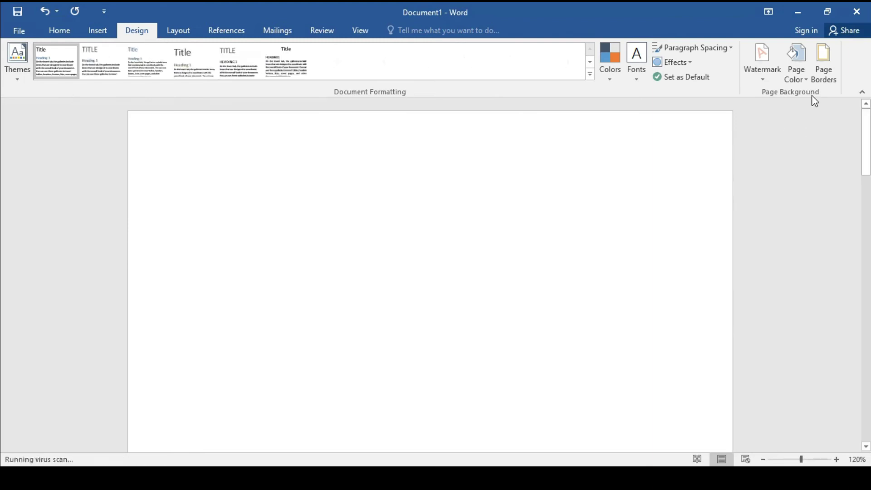
left_click(825, 72)
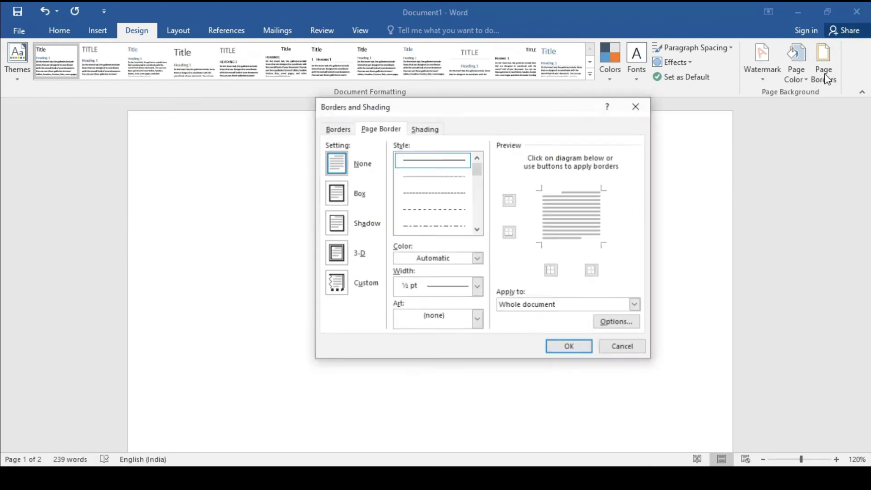
left_click(477, 319)
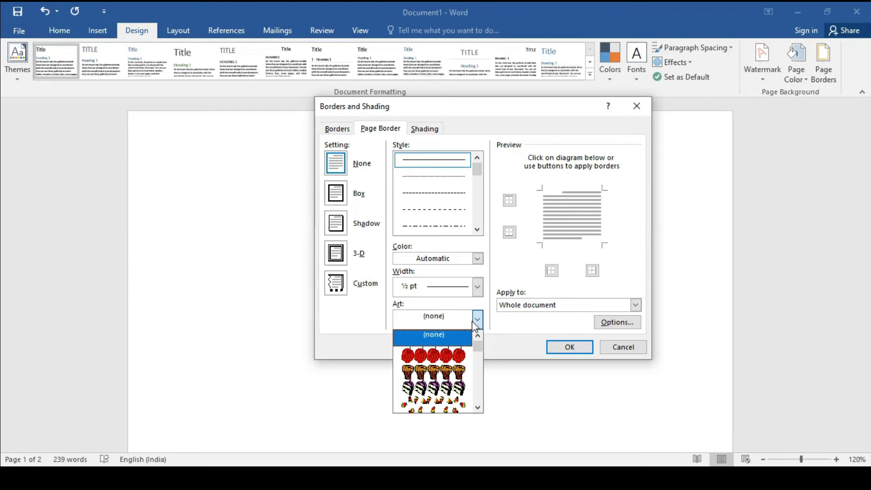
left_click(451, 355)
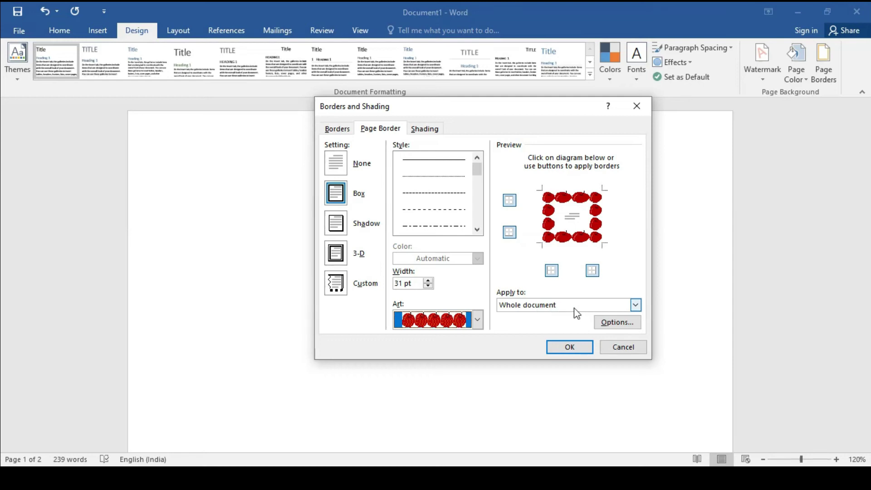
left_click(635, 305)
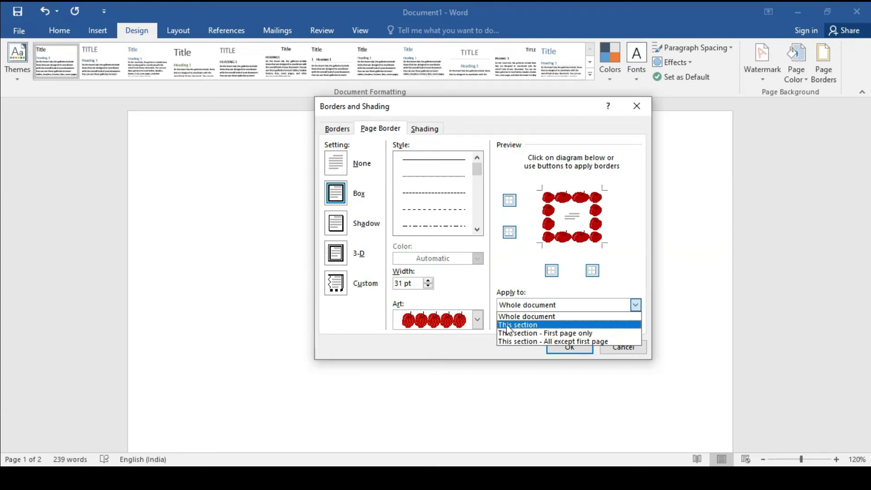
left_click(525, 331)
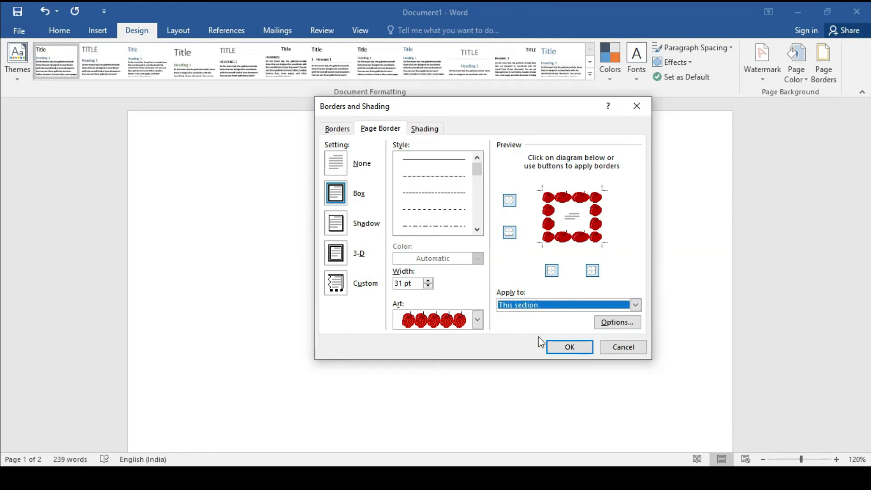
left_click(564, 347)
scroll(512, 285, "down", 5)
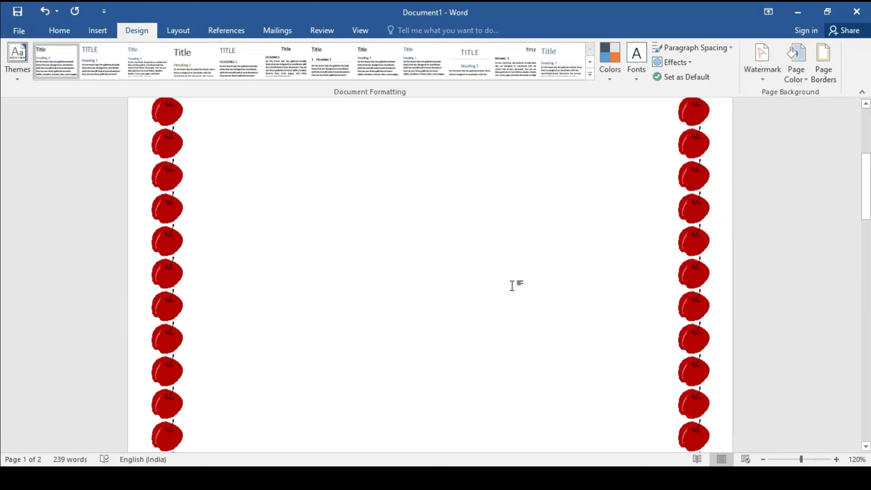
scroll(512, 285, "down", 3)
scroll(511, 286, "down", 2)
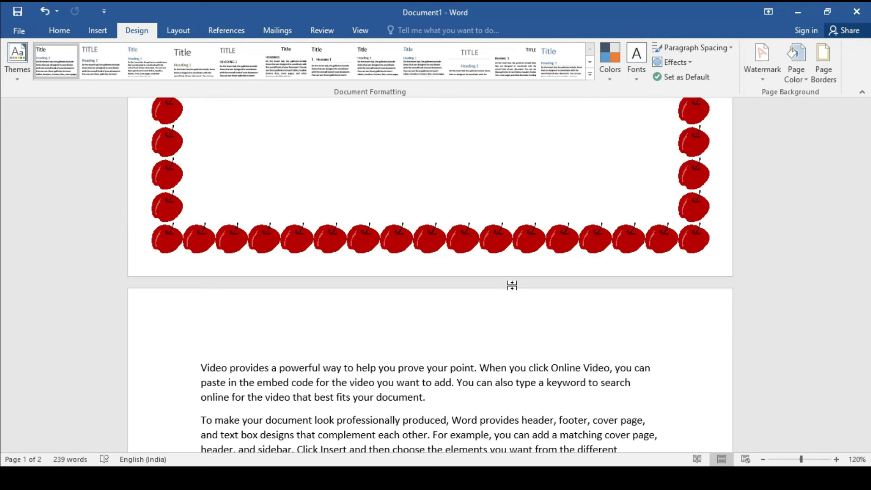
scroll(512, 285, "up", 3)
scroll(473, 235, "up", 3)
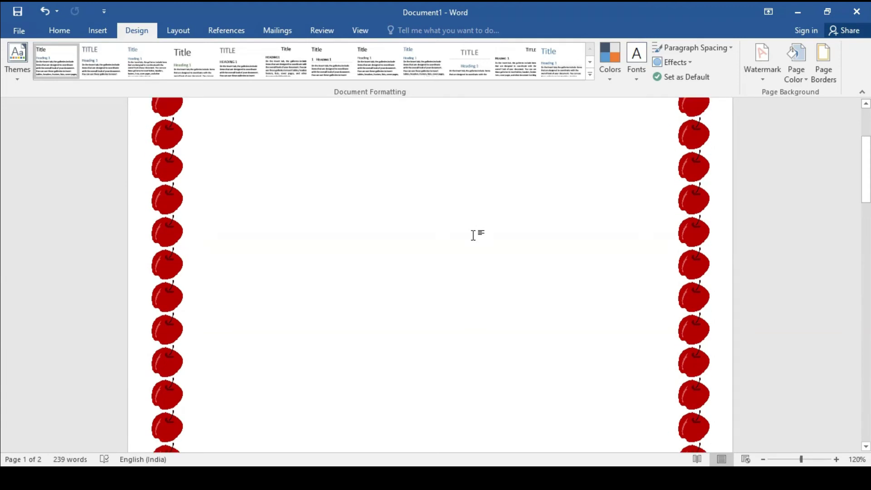
scroll(473, 235, "up", 3)
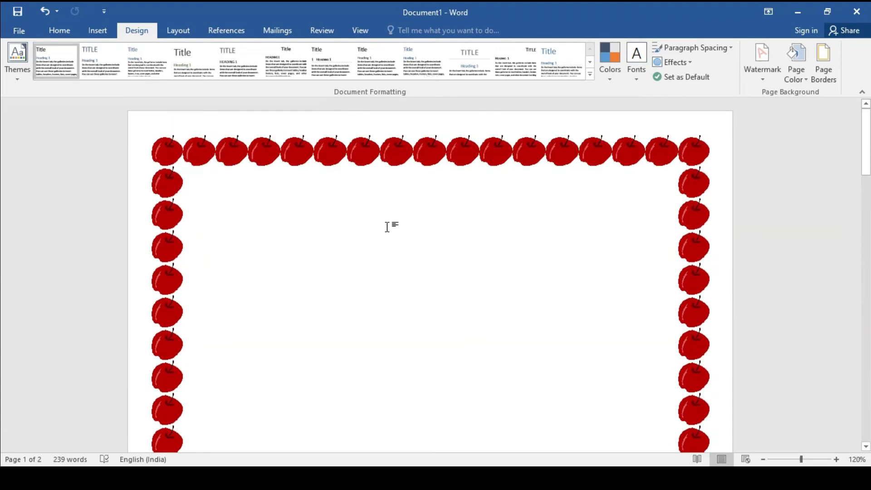
scroll(387, 227, "down", 5)
scroll(399, 235, "down", 5)
scroll(444, 238, "down", 5)
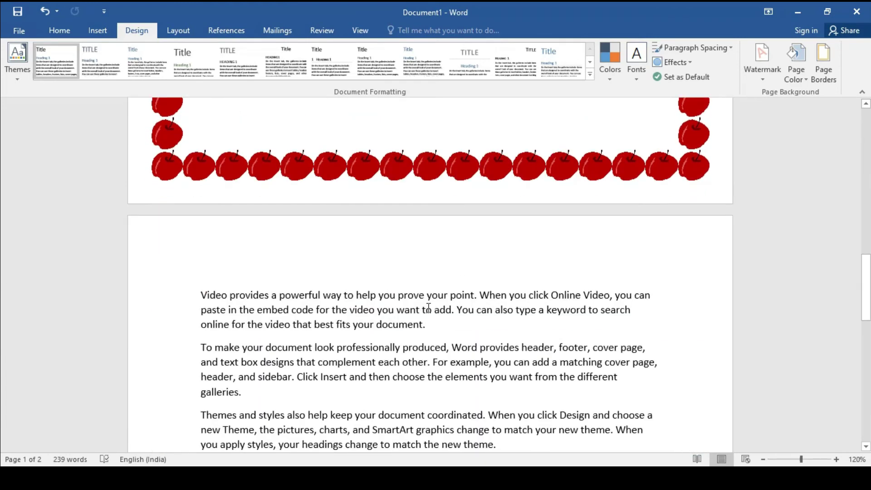
- Add an orange cupcake art page border to page 2's section only
left_click(428, 323)
left_click(826, 75)
left_click(477, 318)
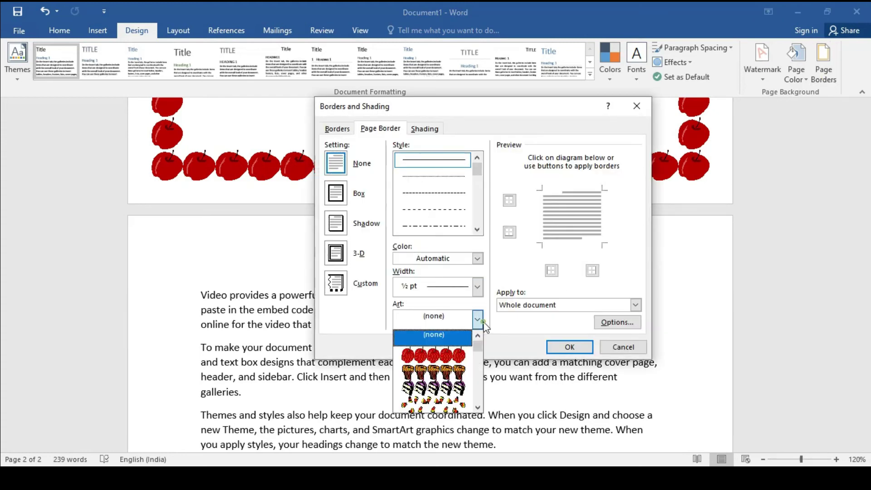
left_click(452, 372)
left_click(635, 304)
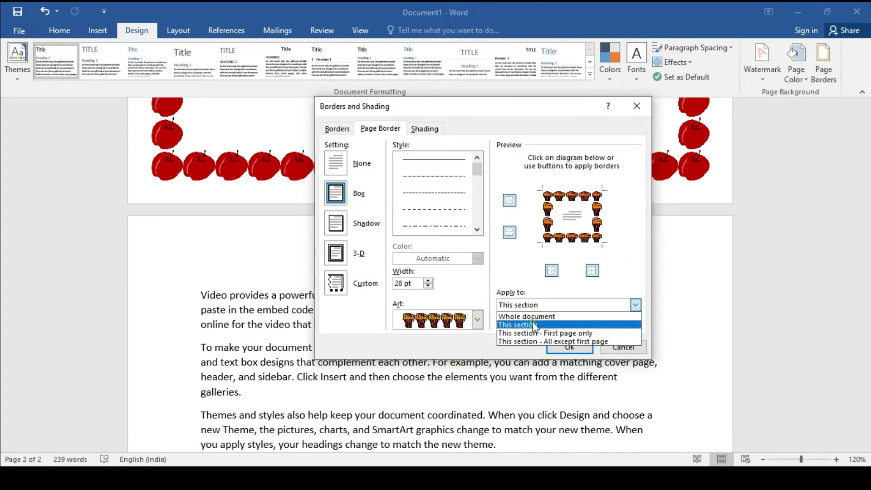
left_click(534, 325)
left_click(567, 347)
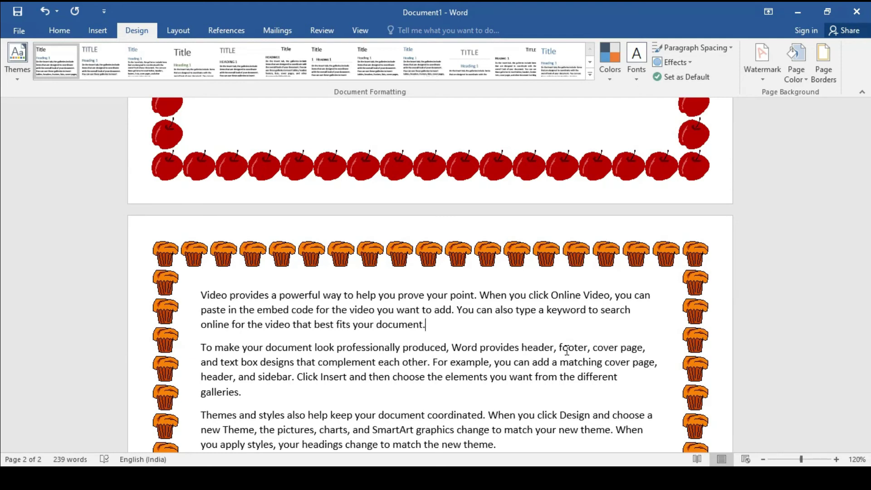
- Undo the border changes so both pages are borderless again
scroll(575, 324, "up", 1)
scroll(577, 323, "up", 3)
scroll(578, 323, "up", 4)
scroll(578, 323, "up", 3)
scroll(578, 323, "up", 3)
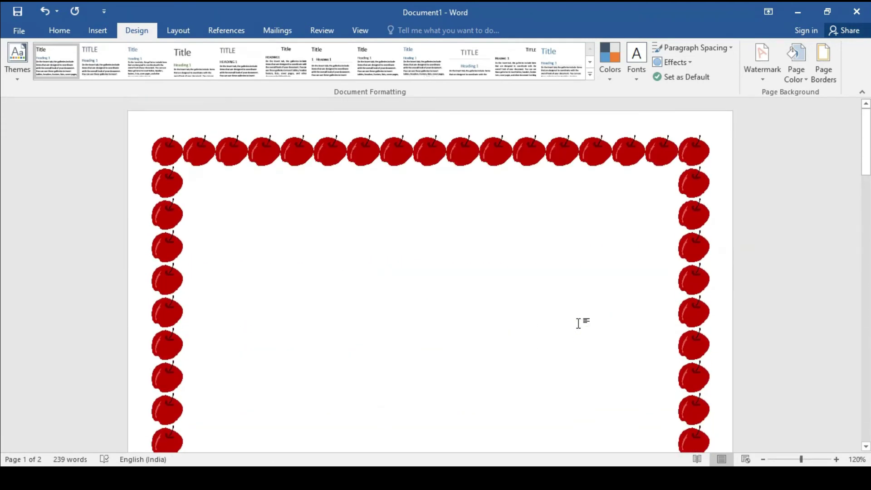
scroll(578, 323, "down", 10)
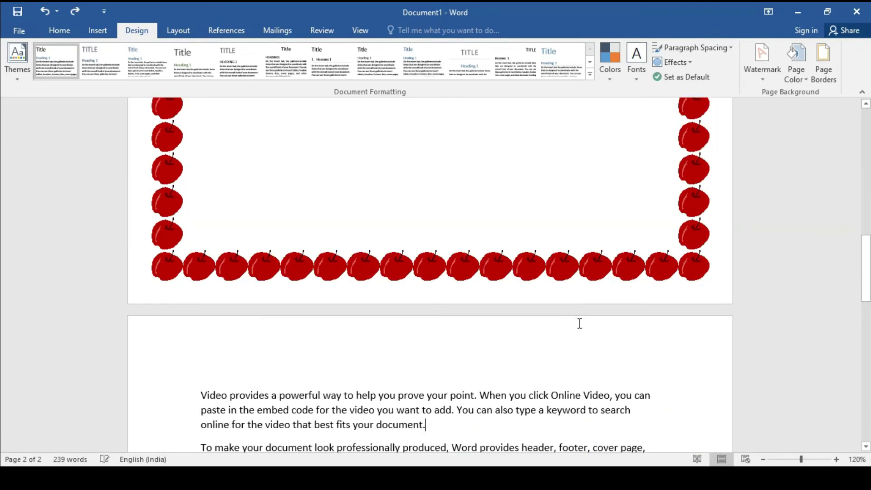
scroll(578, 322, "down", 8)
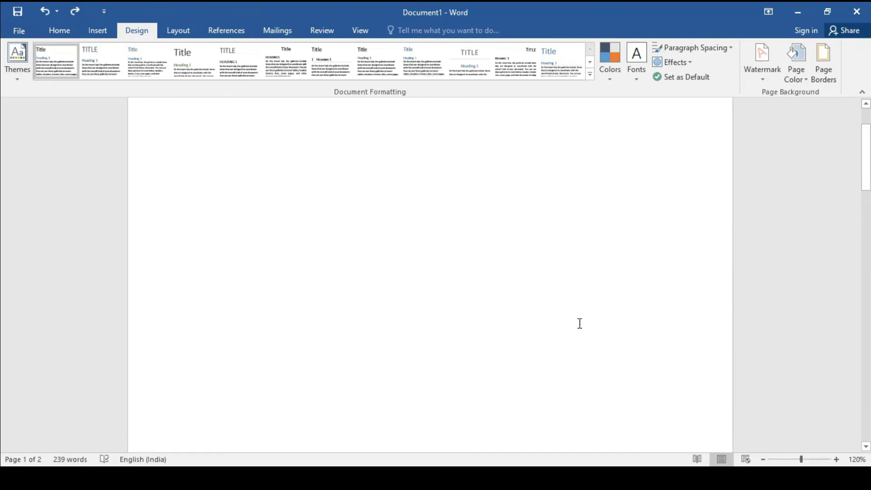
key("ctrl+z")
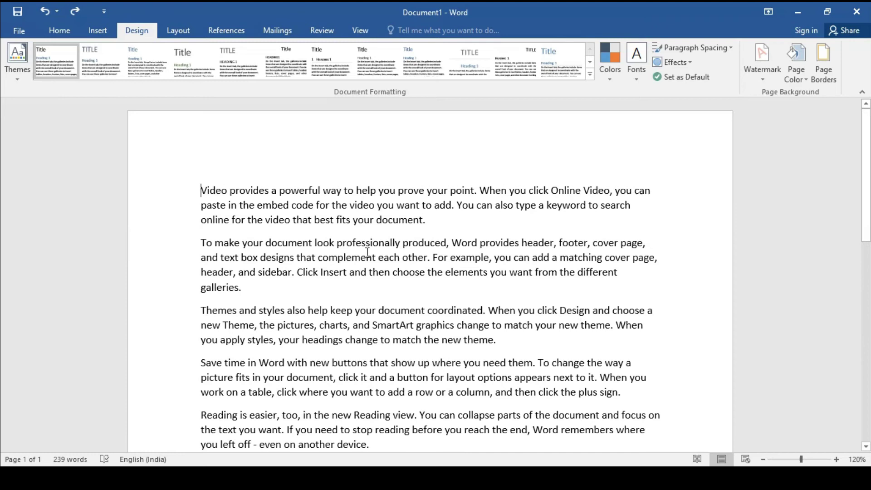
- Insert a Continuous section break immediately before the 'Themes and styles' paragraph
left_click(184, 32)
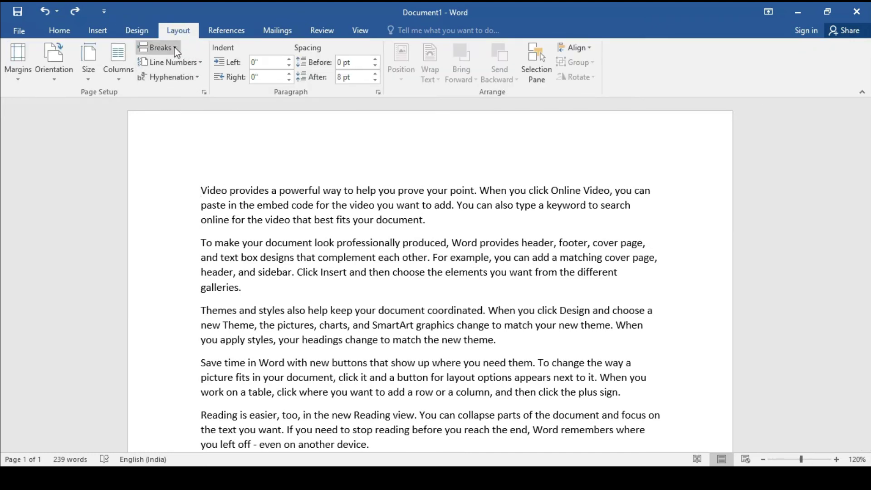
left_click(158, 47)
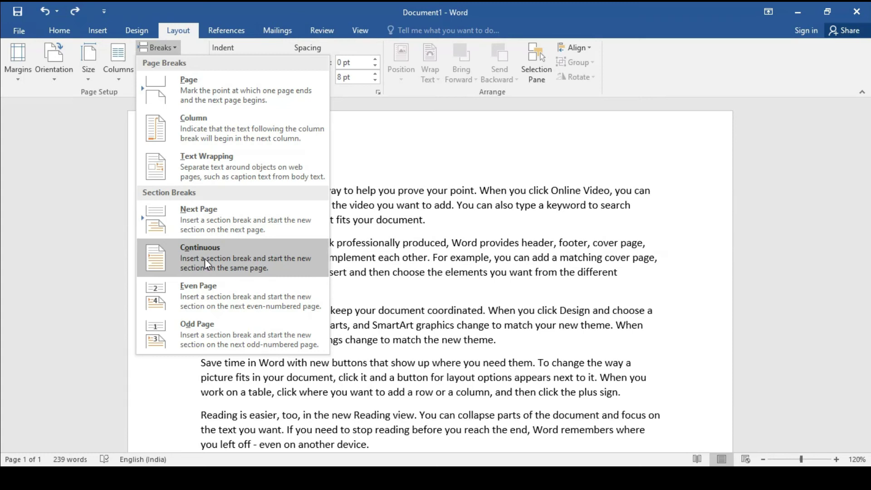
left_click(402, 296)
left_click(199, 312)
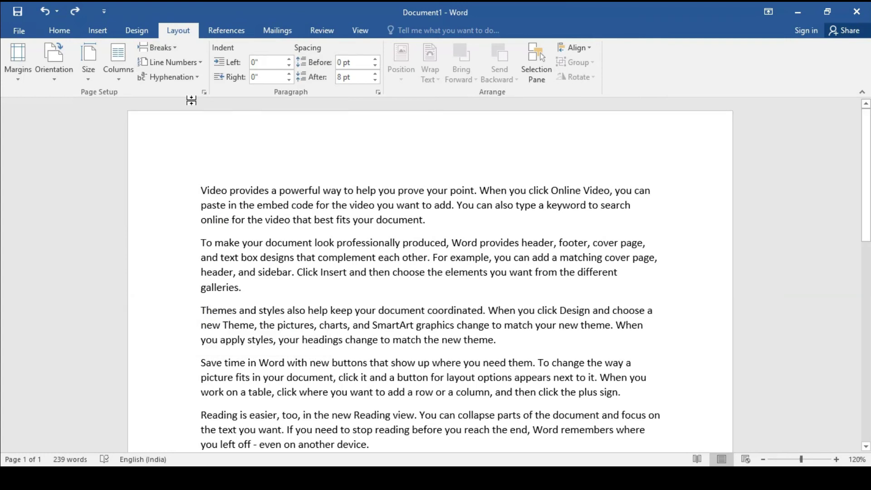
left_click(177, 46)
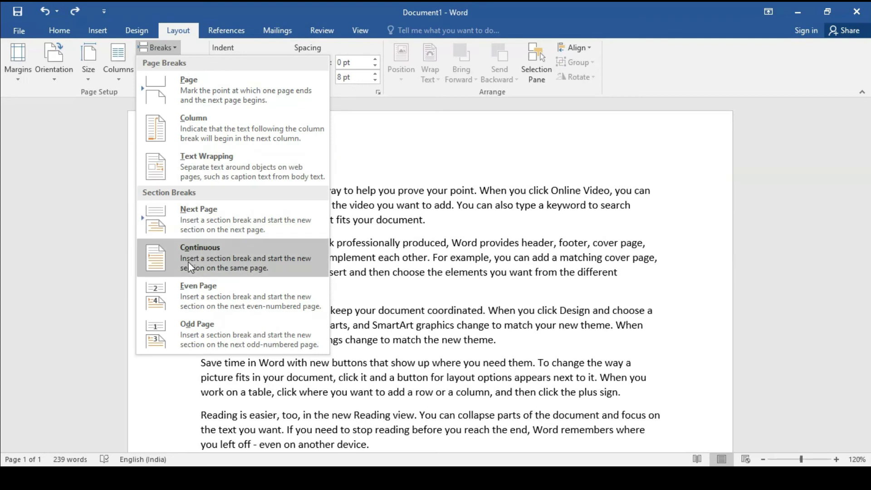
left_click(219, 262)
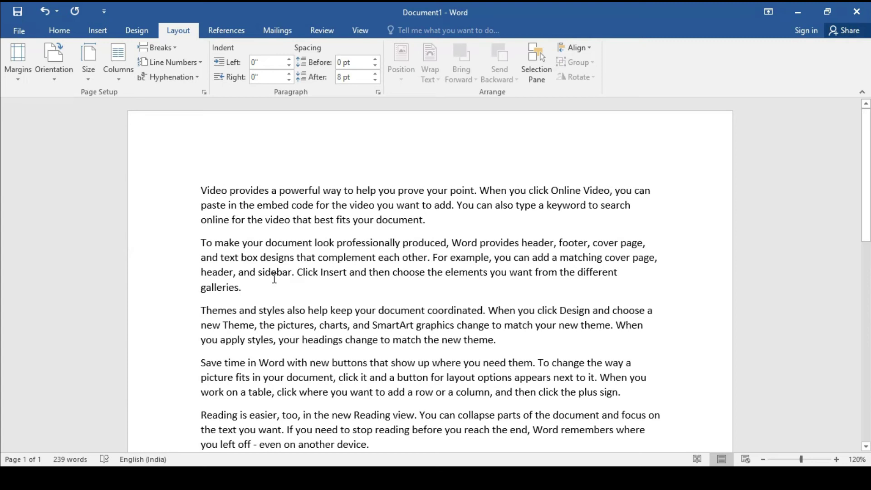
left_click(58, 28)
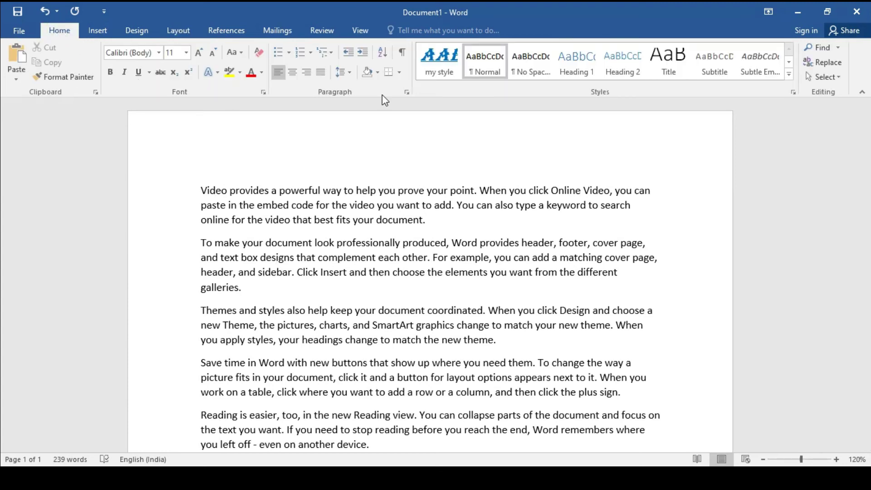
- Turn on Show/Hide ¶ and point out the paragraph marks after the first paragraphs
left_click(403, 53)
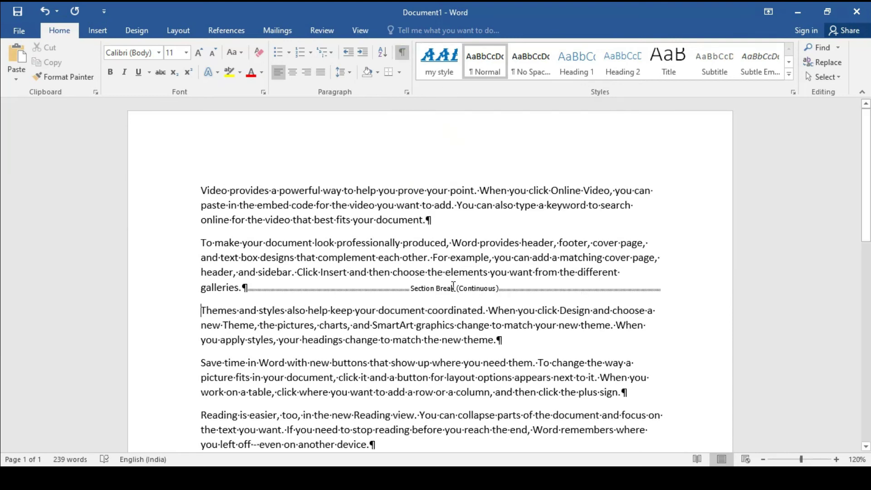
left_click_drag(426, 221, 459, 222)
left_click_drag(240, 289, 317, 272)
left_click(320, 293)
- Insert a Continuous section break before the 'Save time' paragraph
scroll(494, 295, "down", 3)
left_click(515, 268)
left_click(202, 290)
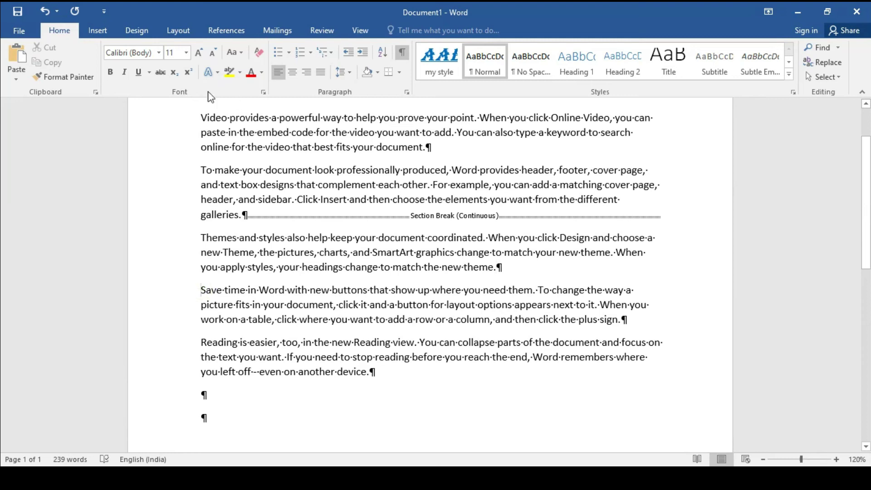
left_click(174, 30)
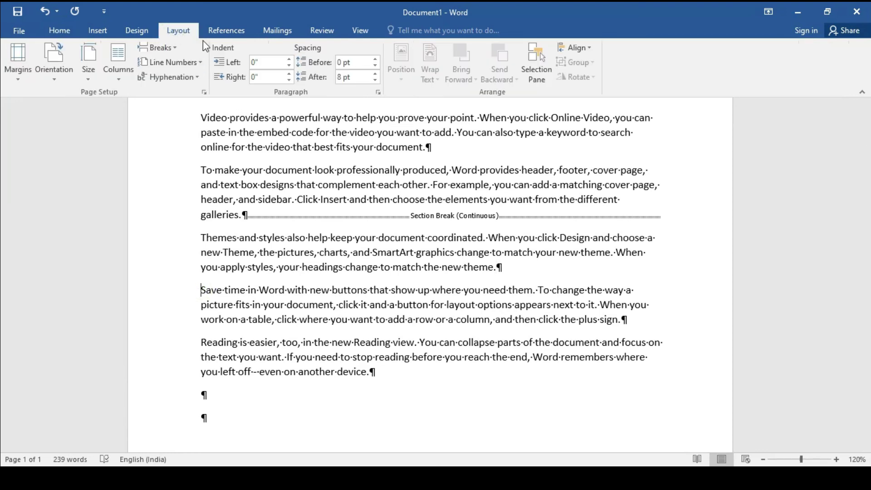
left_click(176, 48)
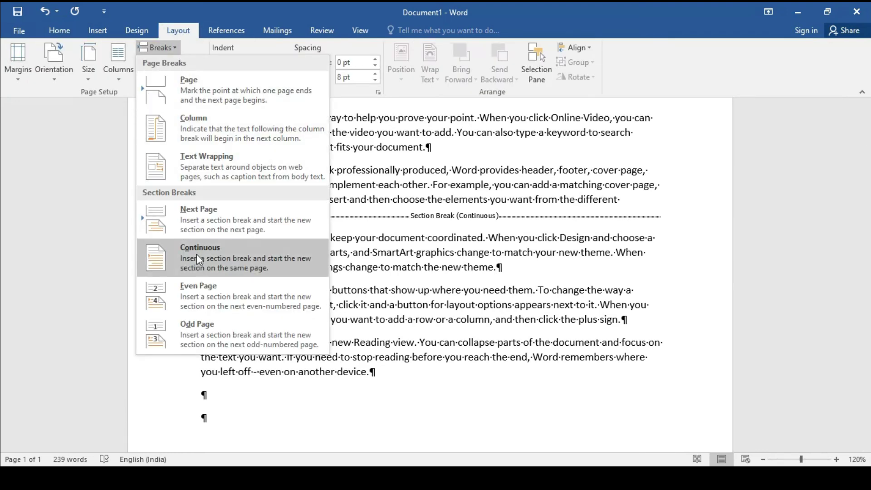
left_click(227, 257)
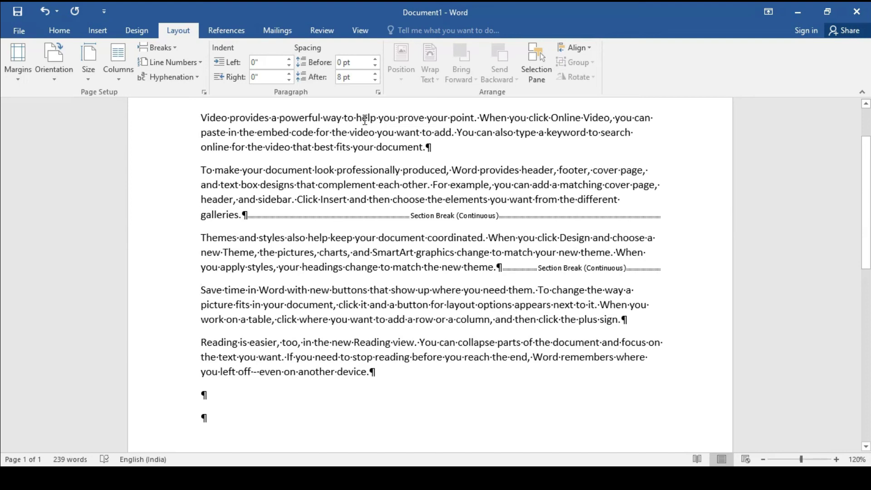
- Select the 'Save time' and 'Reading is easier' paragraphs at the end of the document
left_click_drag(357, 118, 427, 186)
mouse_move(404, 243)
left_mouse_down()
mouse_move(436, 269)
mouse_move(503, 364)
left_mouse_up()
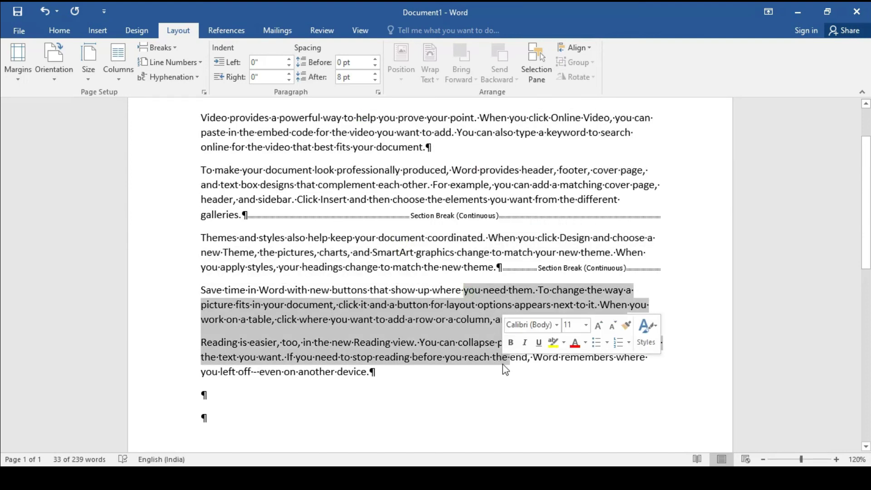
left_click(437, 393)
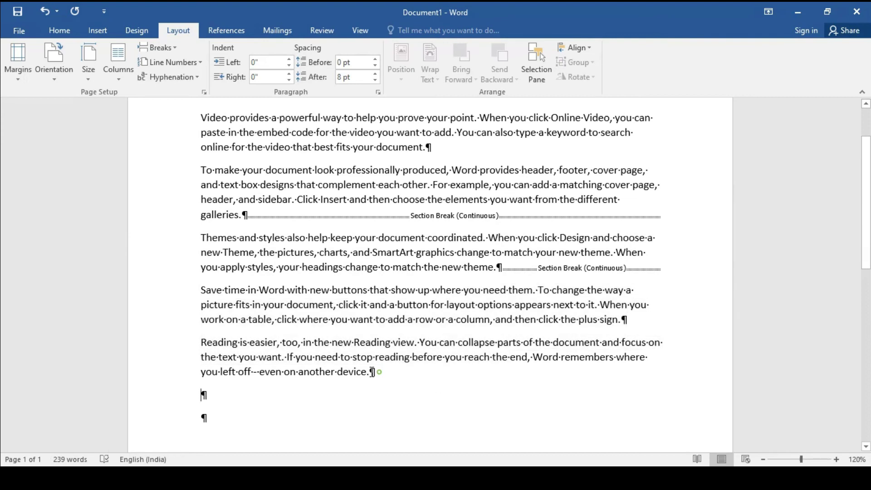
left_click_drag(376, 371, 210, 297)
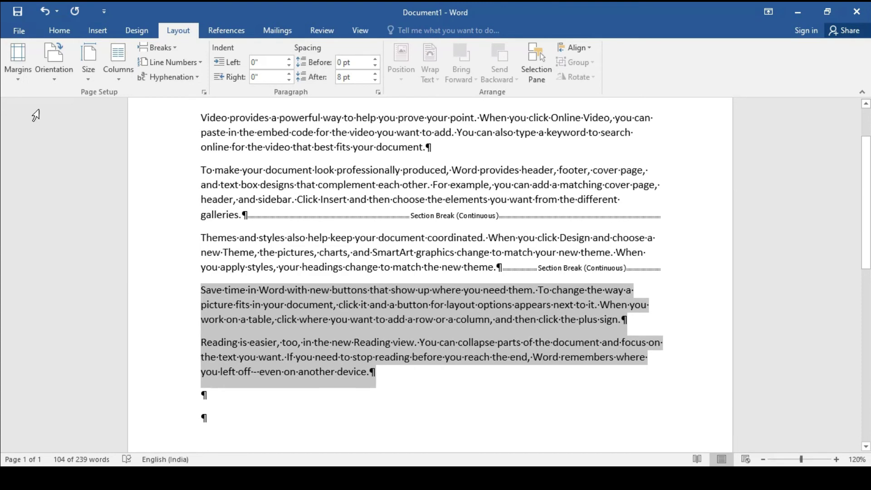
- In Custom Margins, raise the left margin to 2.8" and apply it to the selected section
left_click(19, 82)
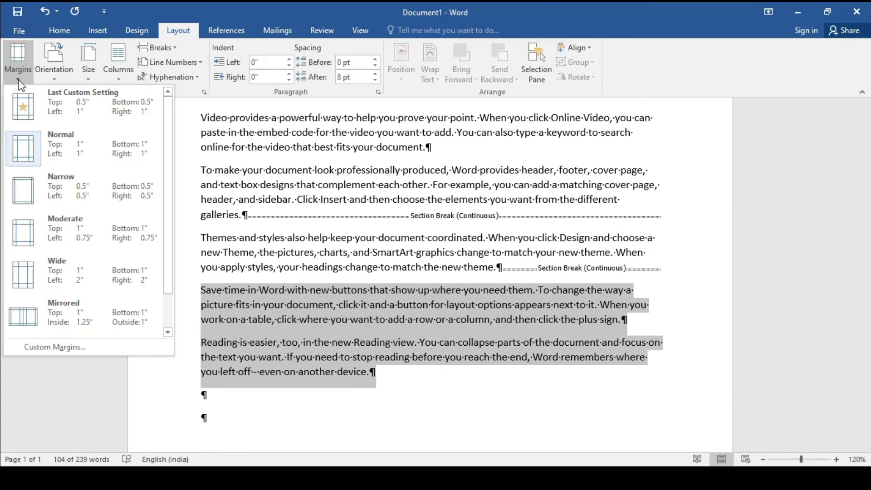
left_click(77, 344)
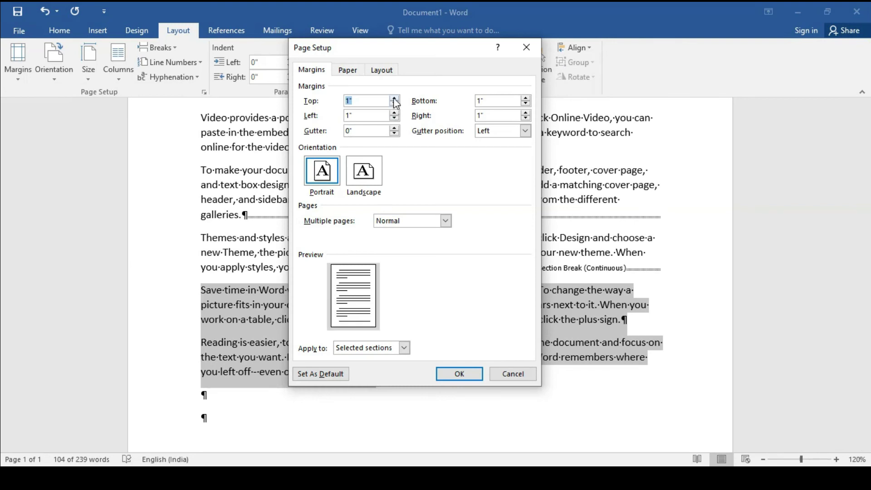
left_click(397, 113)
left_click(397, 113)
left_click(397, 113)
left_click(398, 113)
left_click(397, 113)
left_click(397, 113)
left_click(397, 113)
left_click(397, 113)
left_click(398, 113)
left_click(397, 113)
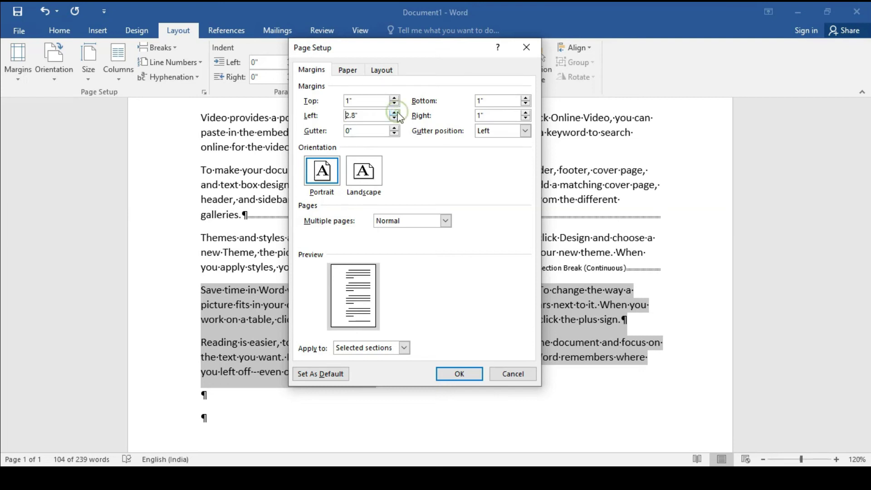
left_click(459, 373)
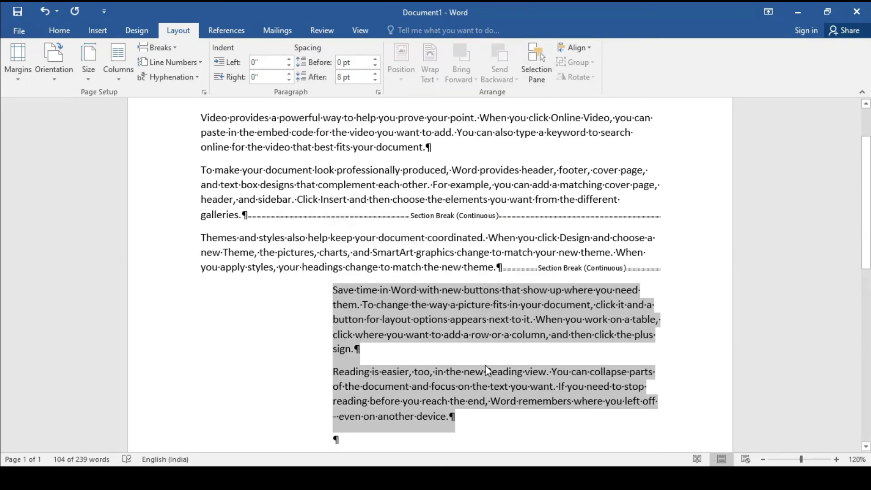
left_click(486, 422)
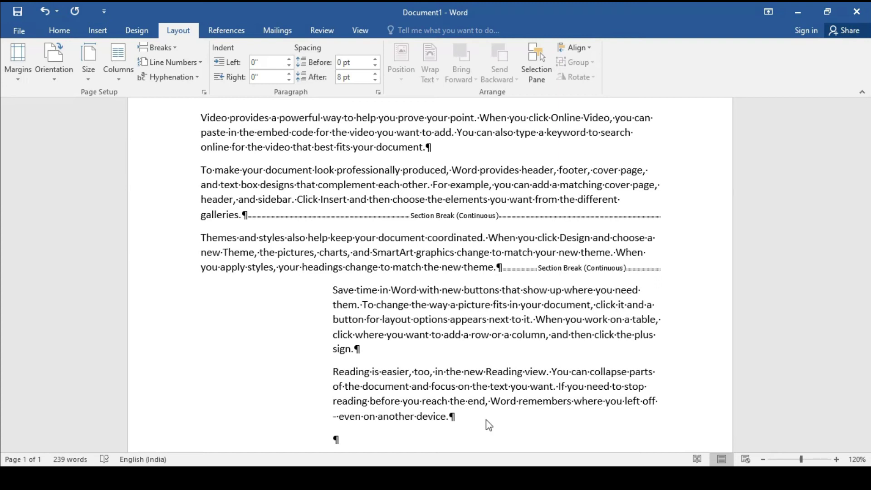
- Check the print preview of the page with the indented last section, then return to editing
left_click(487, 419)
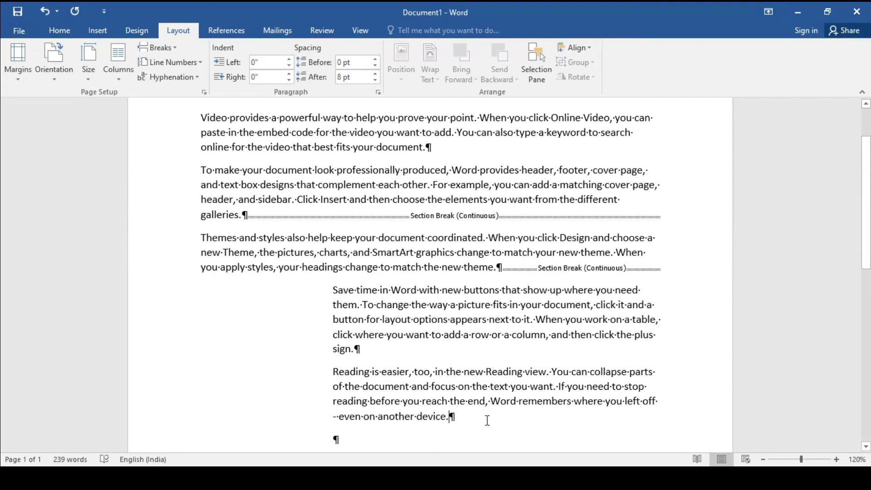
left_click(59, 32)
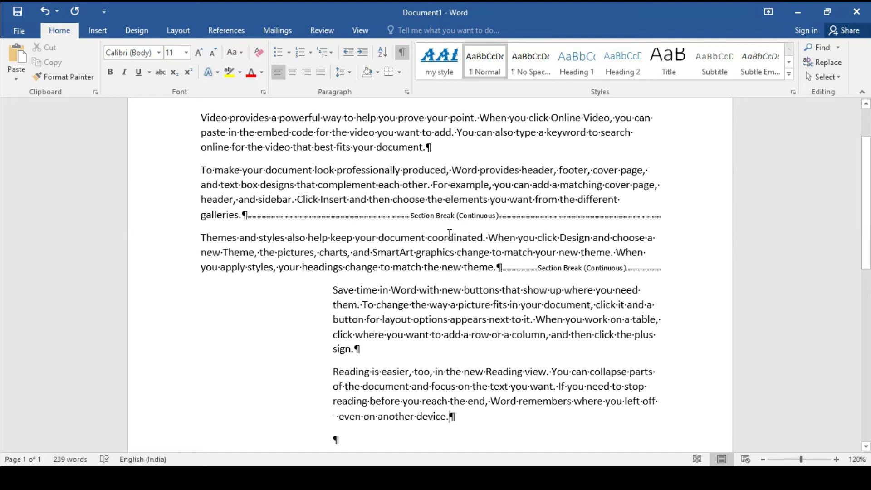
left_click(424, 216)
key("ctrl+p")
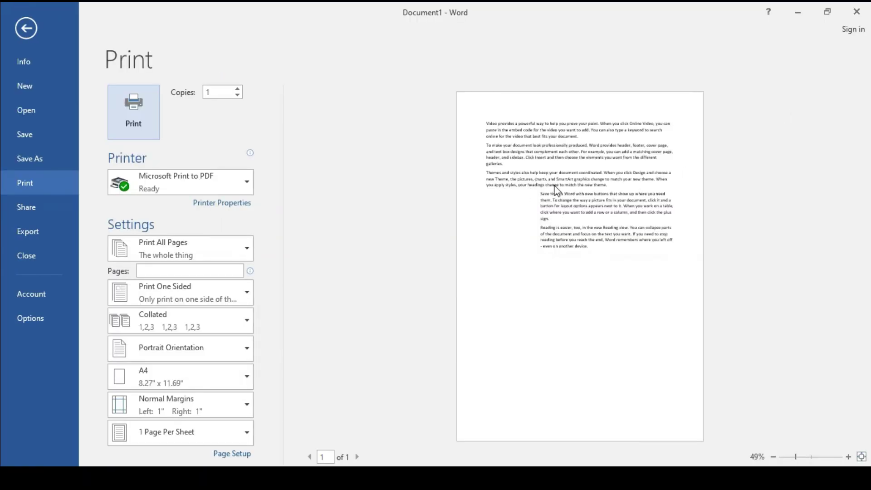
left_click(26, 28)
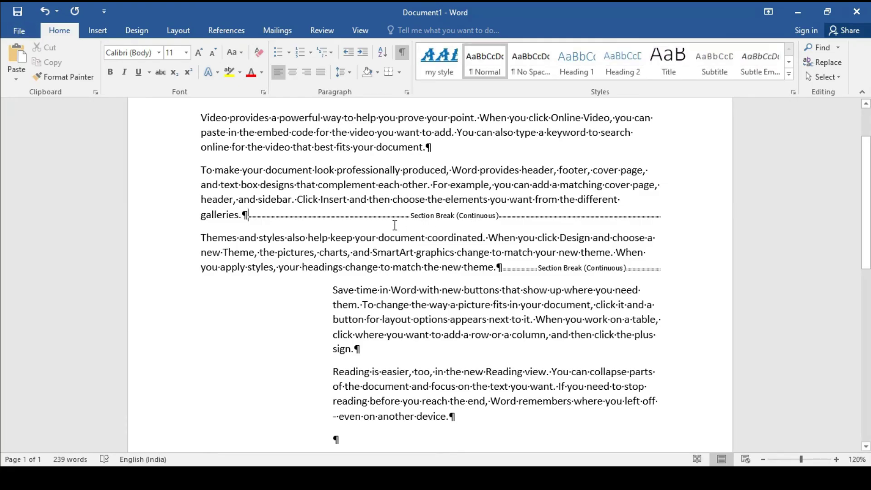
- Hide formatting marks, undo the 2.8" margin, add a section break, and reopen Breaks before 'Video'
left_click(402, 52)
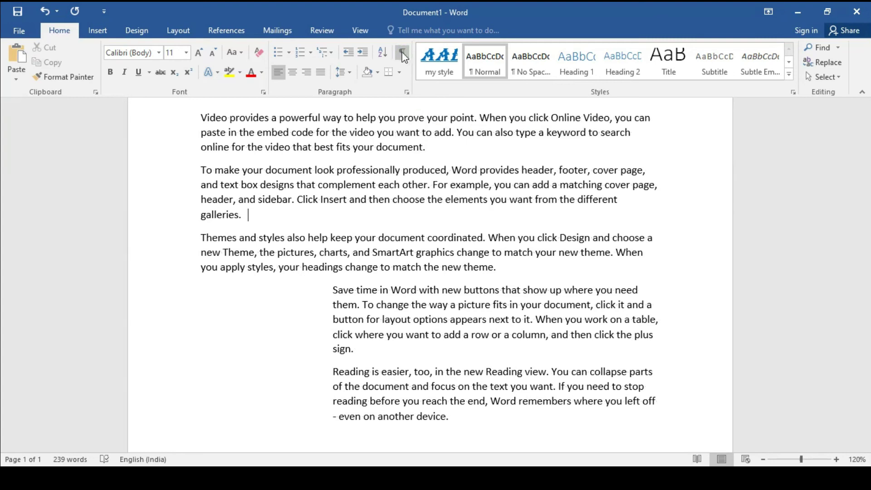
key("ctrl+z")
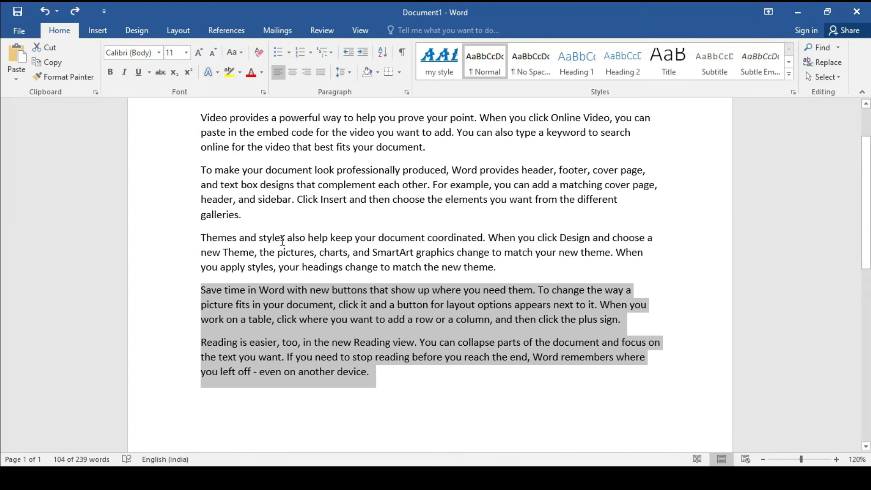
left_click(178, 32)
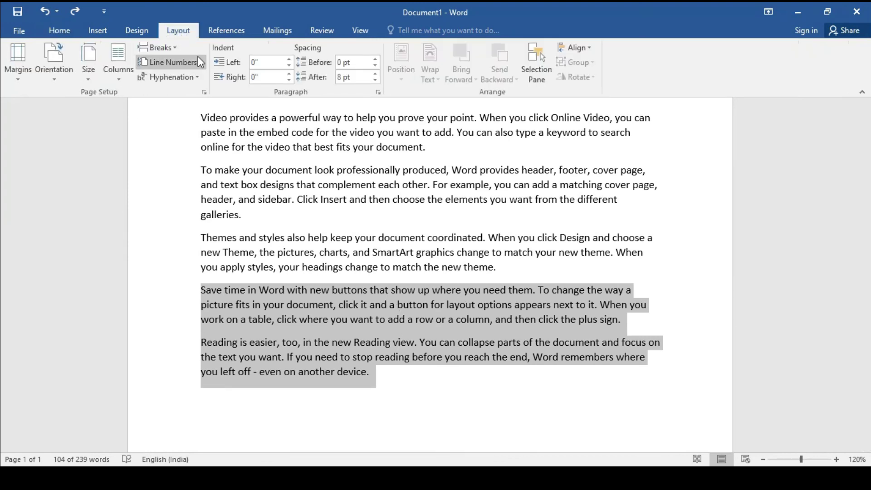
left_click(179, 47)
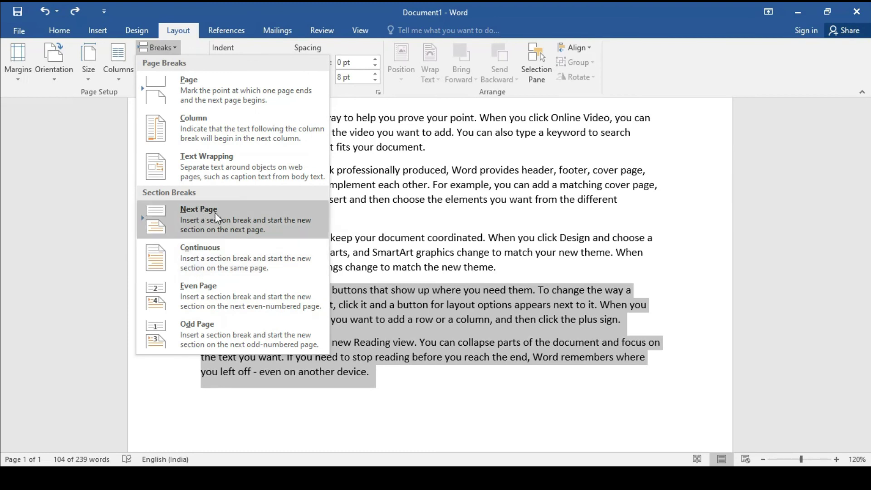
left_click(223, 259)
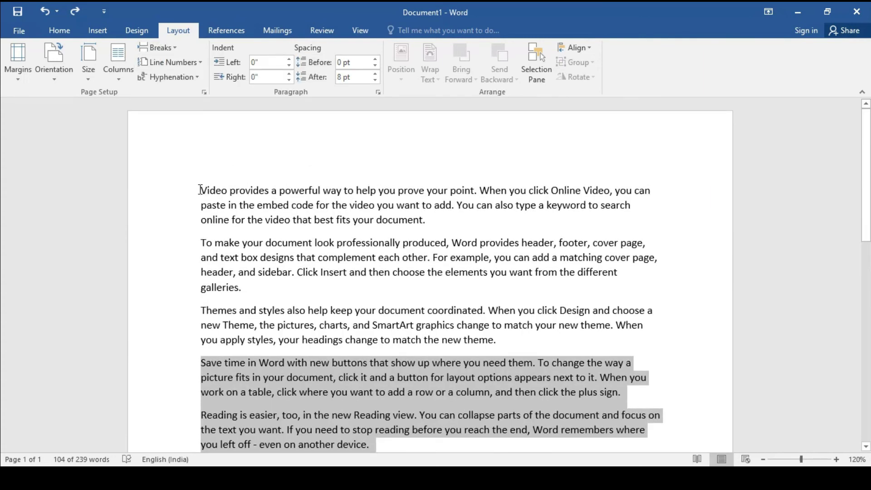
left_click(200, 191)
left_click(171, 49)
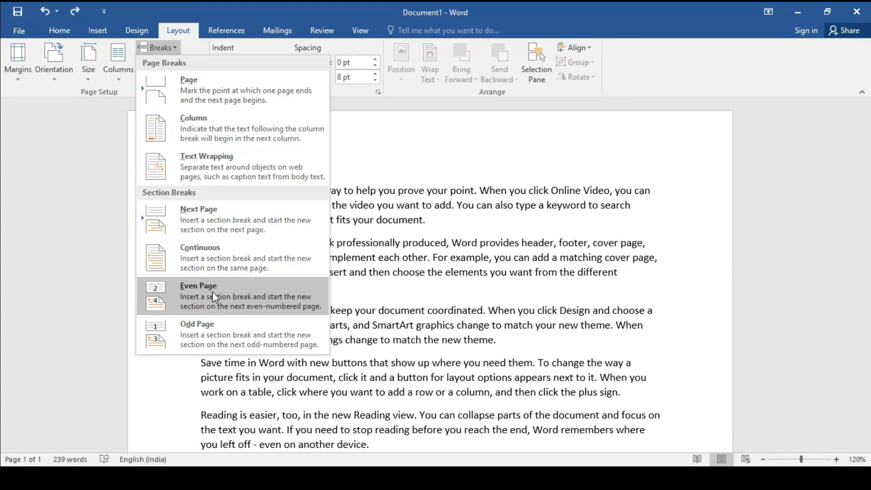
- Insert an Even Page section break before the text and confirm it now begins on page 2
left_click(429, 313)
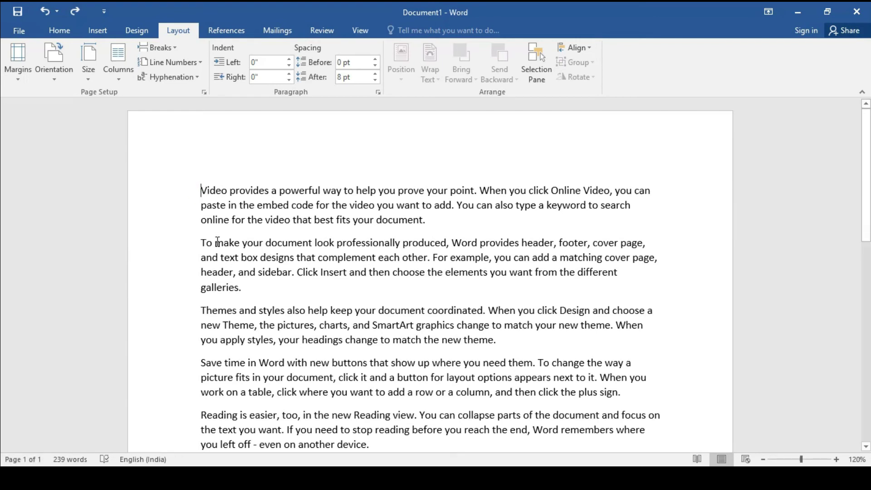
left_click(176, 48)
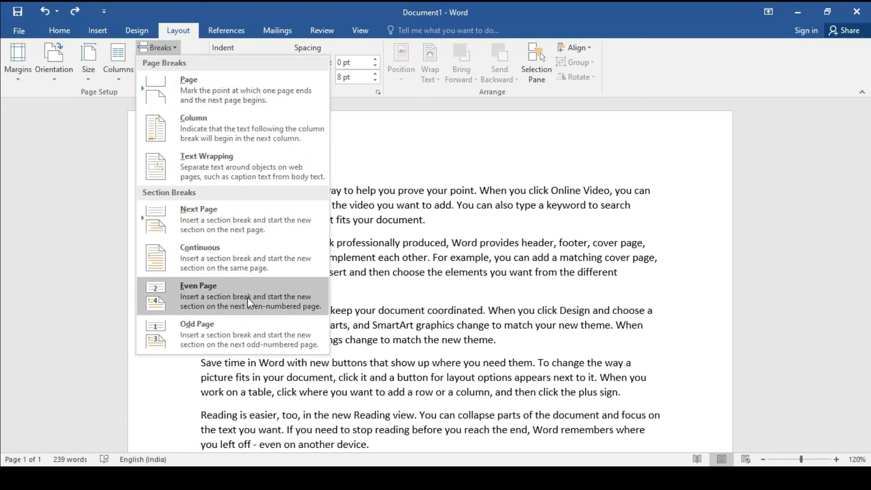
left_click(210, 296)
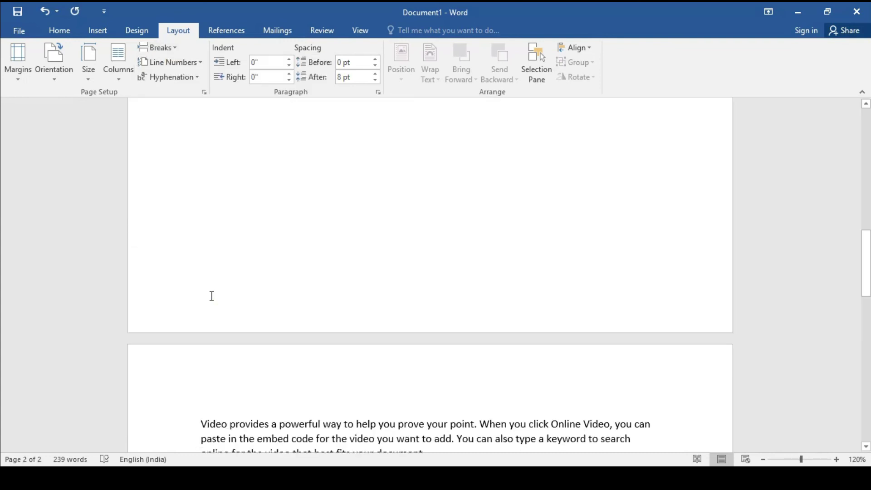
scroll(218, 284, "down", 3)
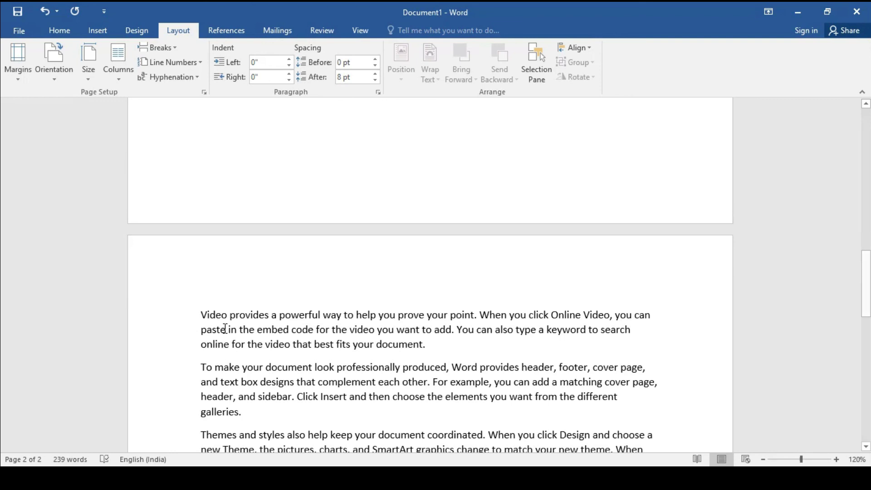
scroll(227, 324, "down", 2)
scroll(228, 317, "down", 2)
scroll(233, 317, "down", 2)
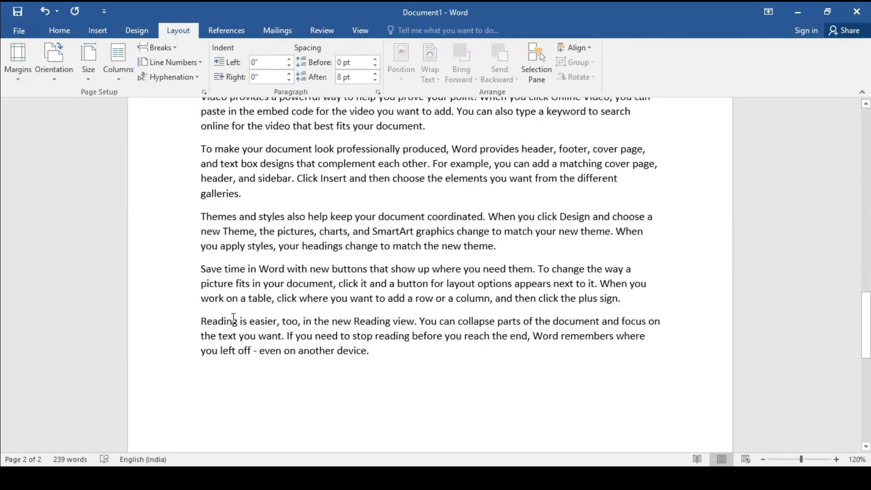
scroll(243, 256, "up", 2)
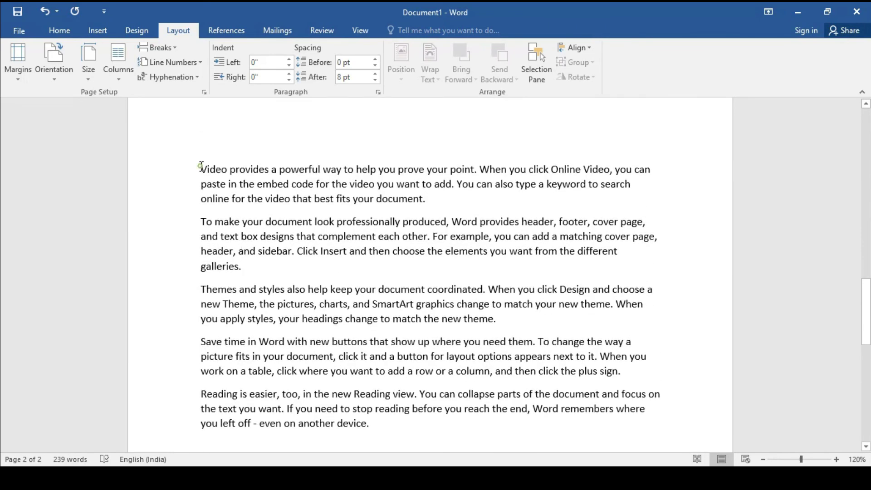
- Add two more Even Page section breaks
left_click(173, 47)
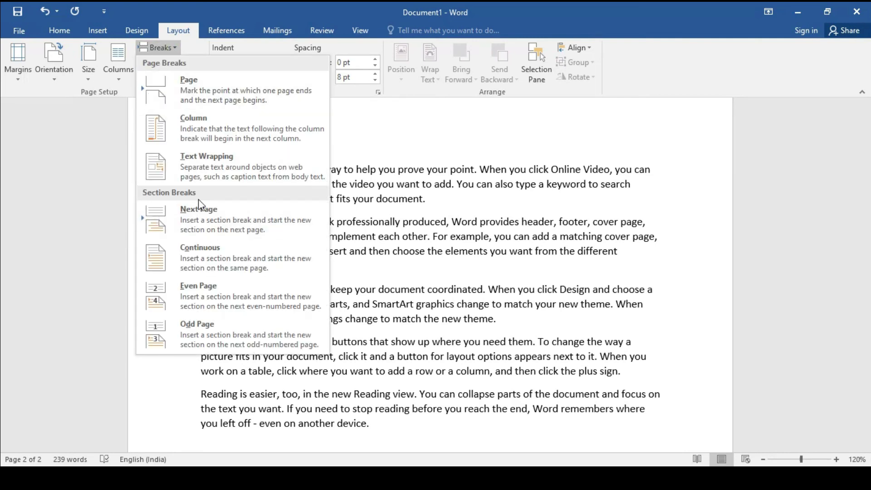
left_click(217, 292)
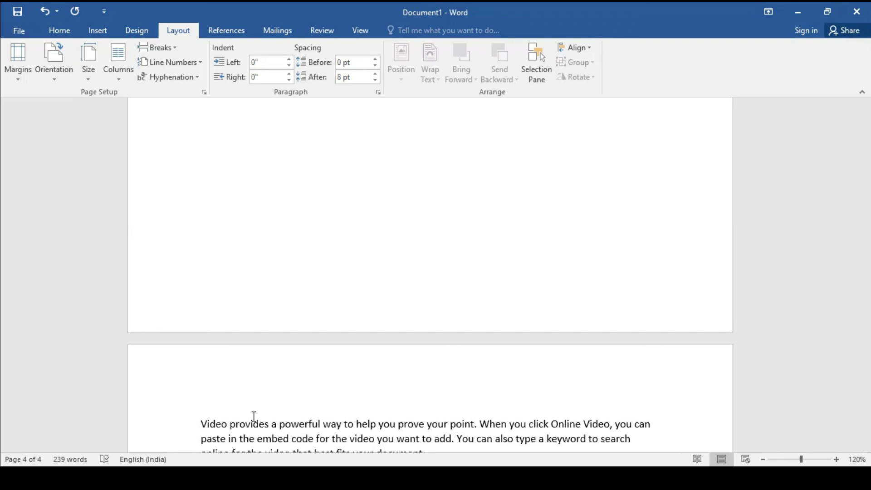
left_click(176, 49)
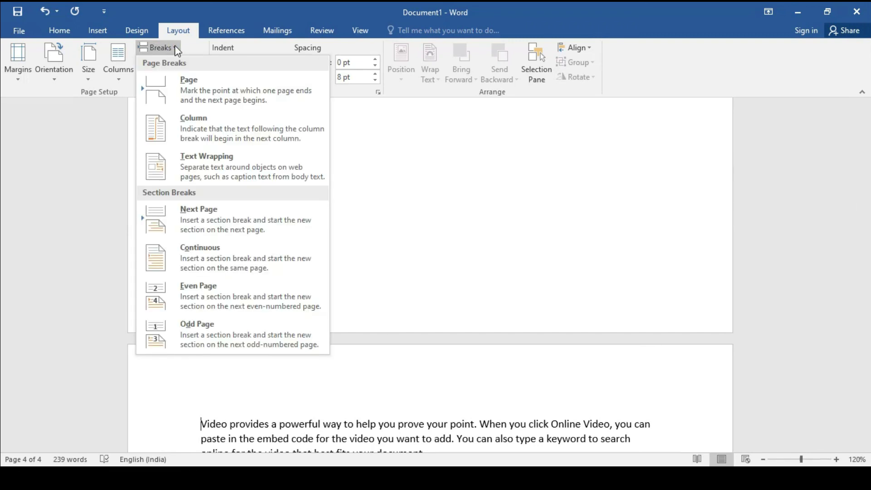
left_click(226, 303)
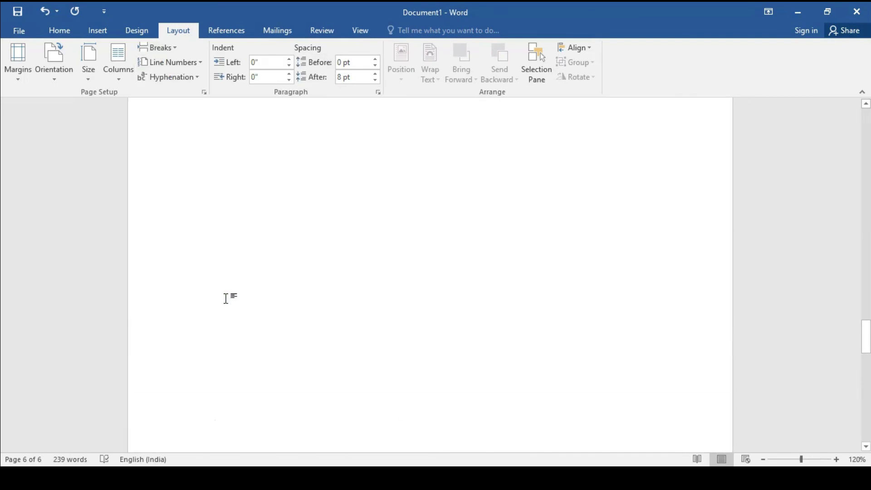
- Undo the even-page section breaks until all five paragraphs are back on page 1
scroll(225, 298, "up", 5)
scroll(226, 298, "up", 5)
scroll(226, 298, "up", 5)
scroll(226, 297, "up", 5)
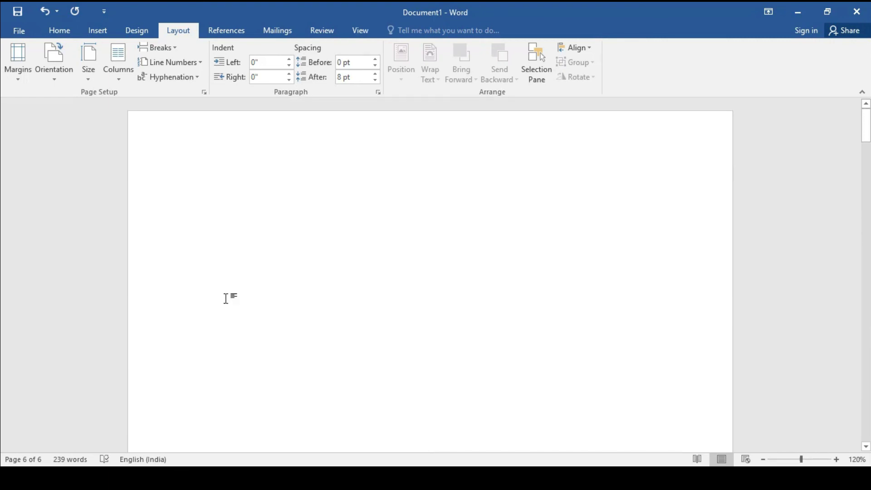
key("ctrl+z")
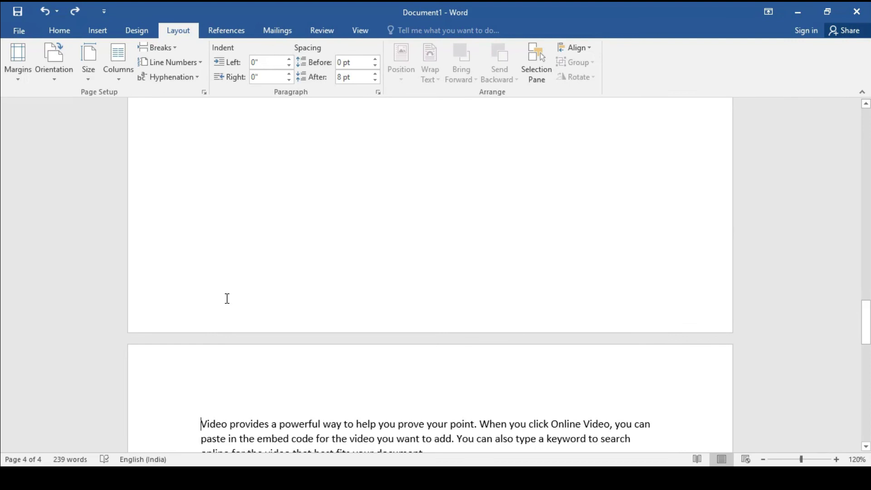
key("ctrl+z")
key("ctrl+z")
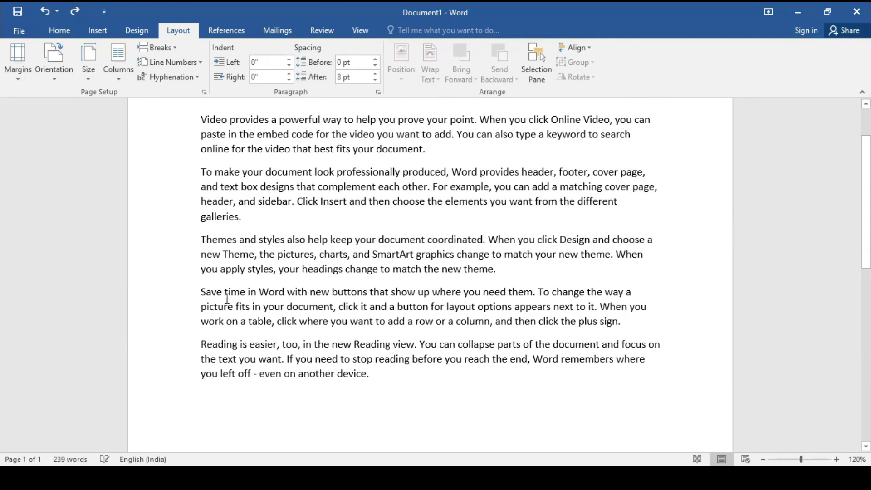
scroll(339, 297, "up", 2)
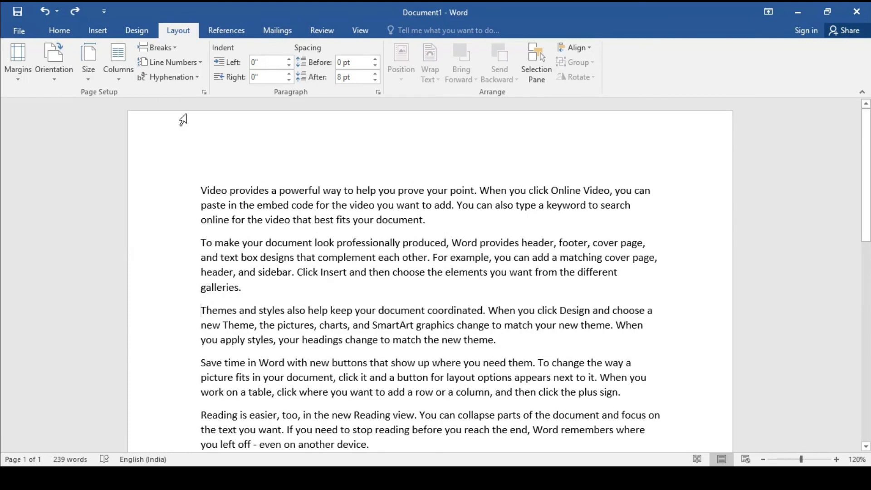
- Insert an Odd Page section break before 'Themes and styles' so it begins on page 3
left_click(175, 48)
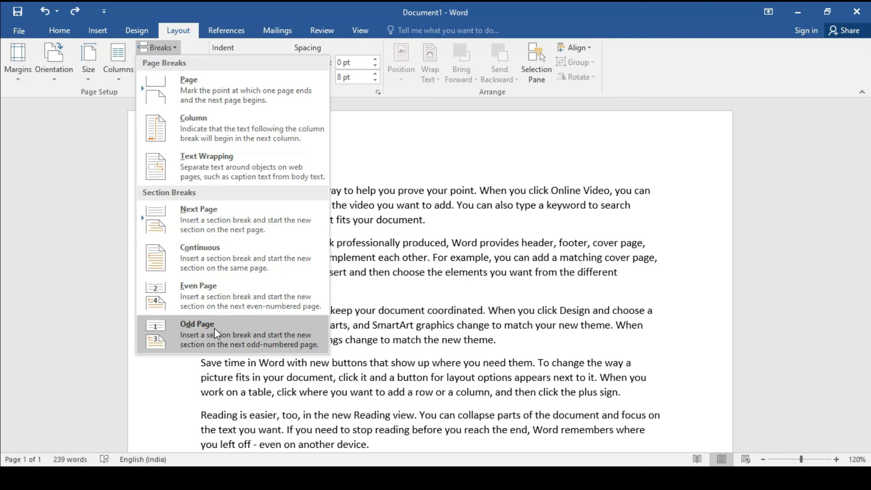
left_click(214, 328)
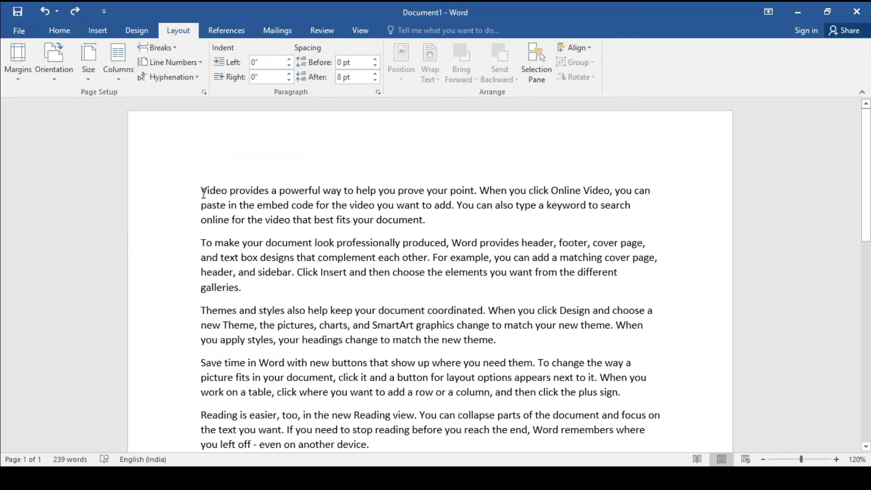
left_click(203, 312)
left_click(175, 50)
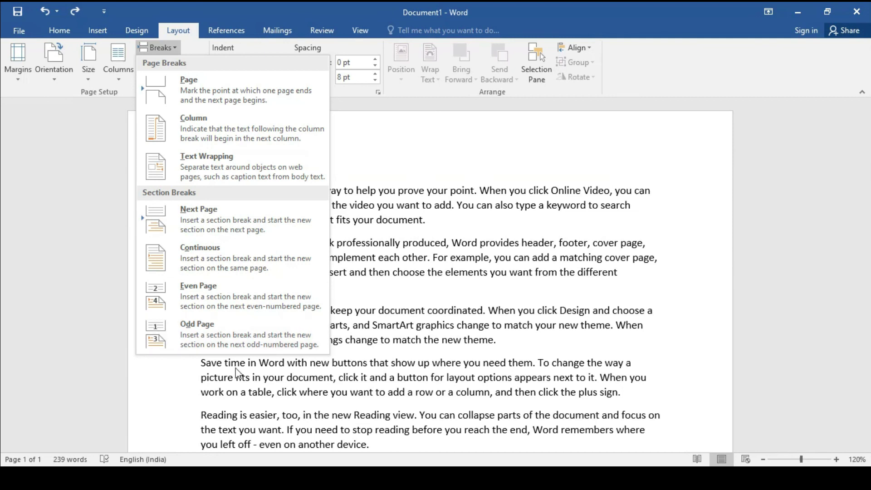
left_click(215, 331)
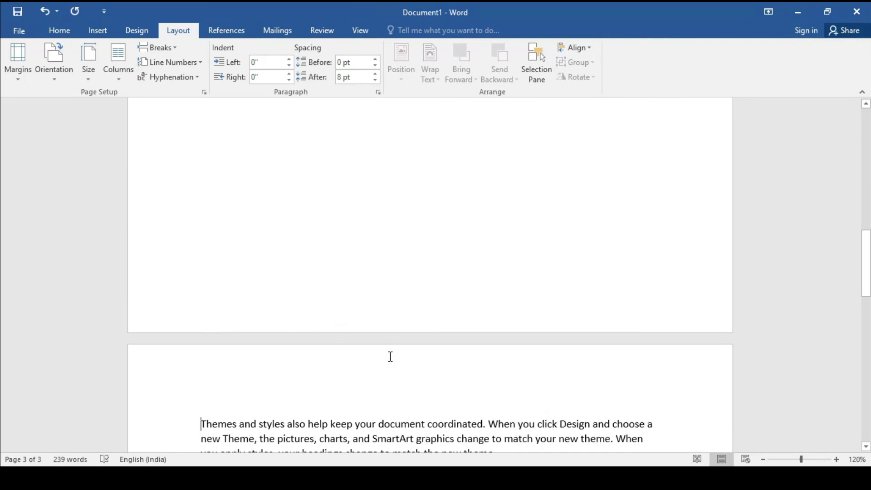
scroll(389, 355, "down", 3)
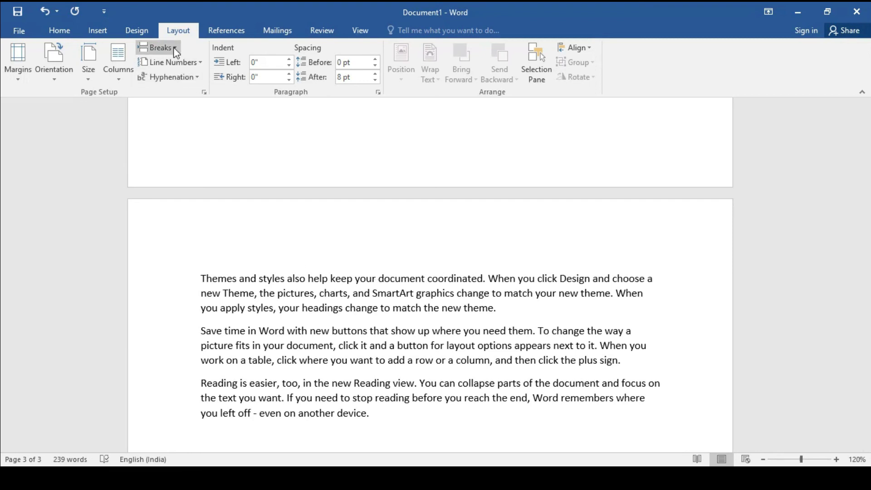
- Add a second Odd Page break, pushing 'Themes and styles' to page 5, and review from page 1
left_click(157, 47)
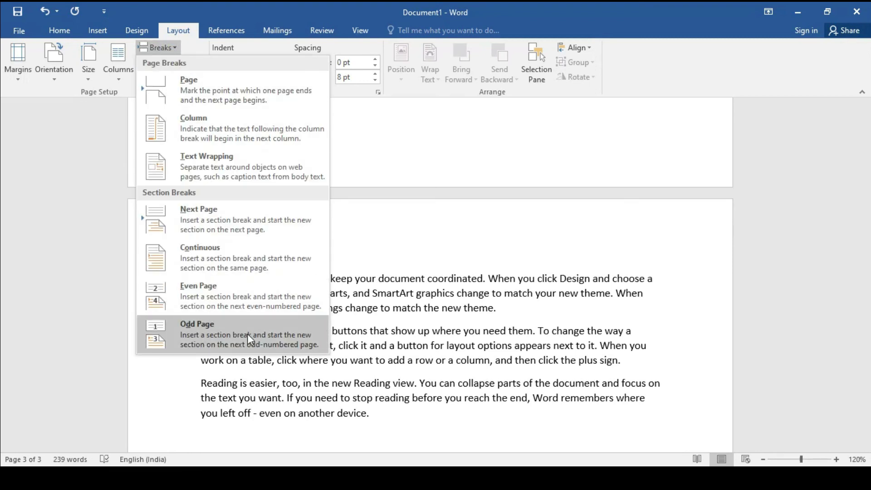
left_click(248, 334)
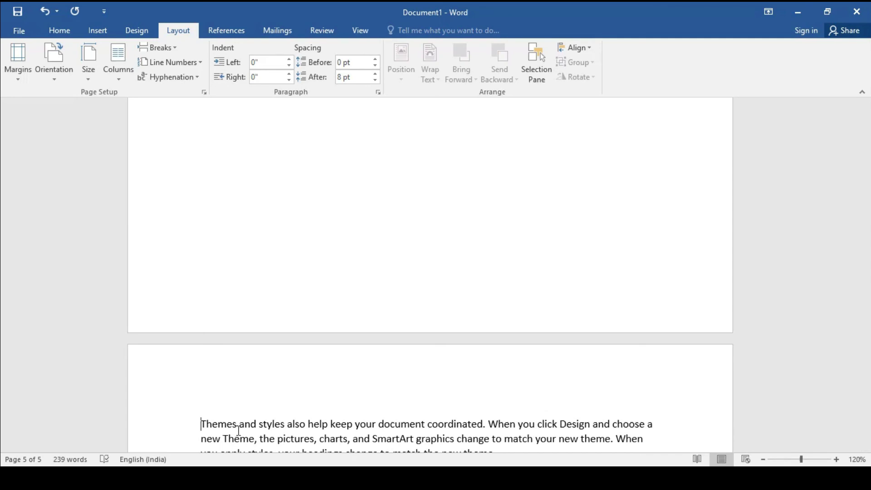
scroll(257, 338, "up", 1)
scroll(258, 340, "up", 5)
scroll(258, 339, "up", 4)
scroll(258, 339, "up", 5)
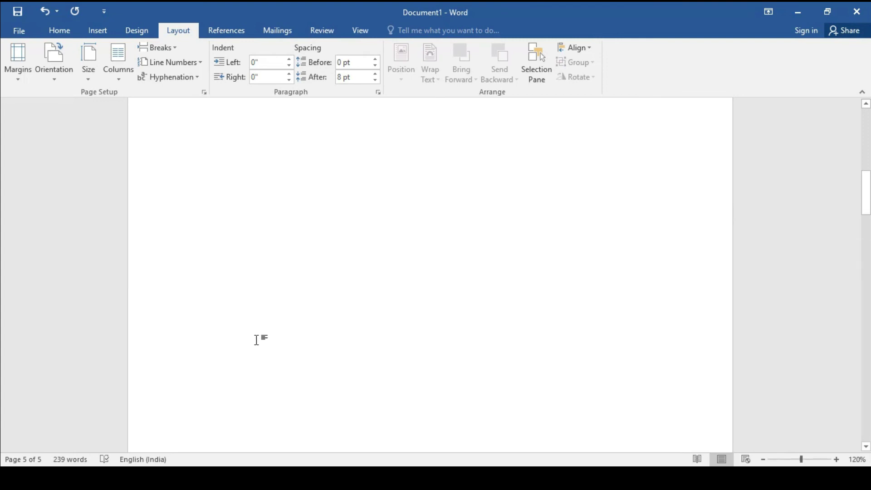
scroll(256, 340, "up", 5)
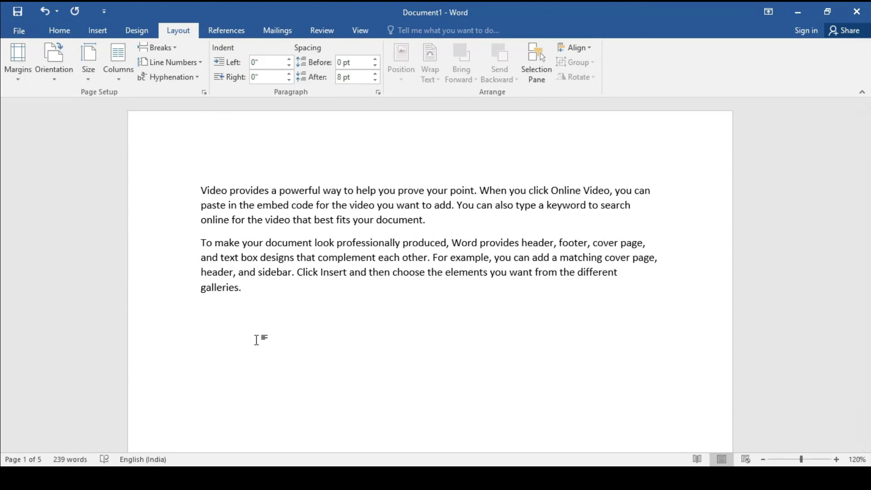
left_click(176, 54)
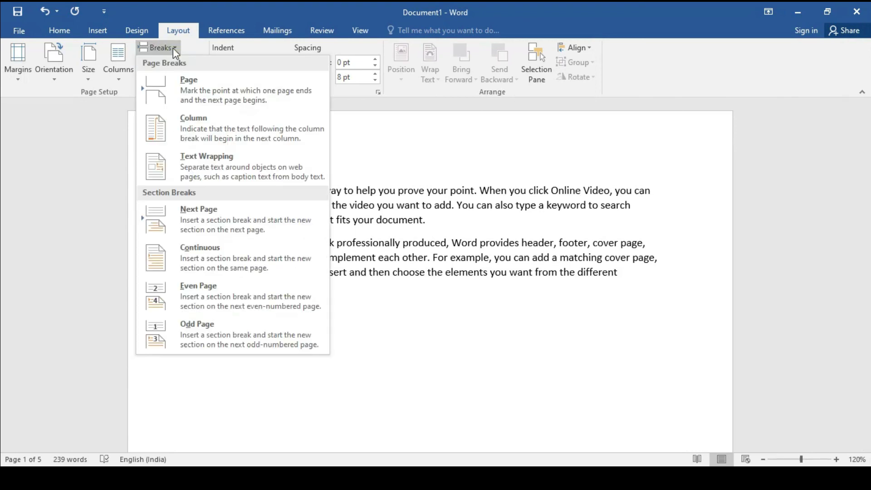